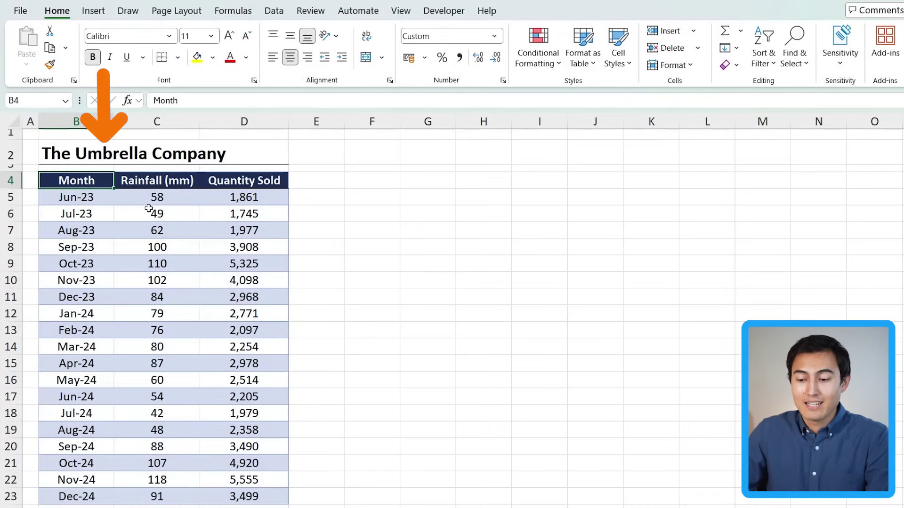
Check the first month's date and try selecting rainfall values in column C
click(71, 203)
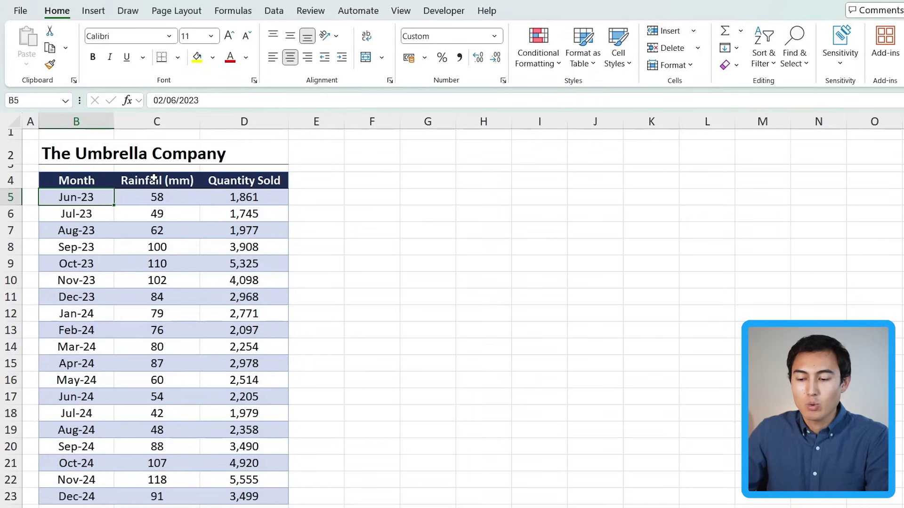
drag(153, 178, 151, 280)
key(Down)
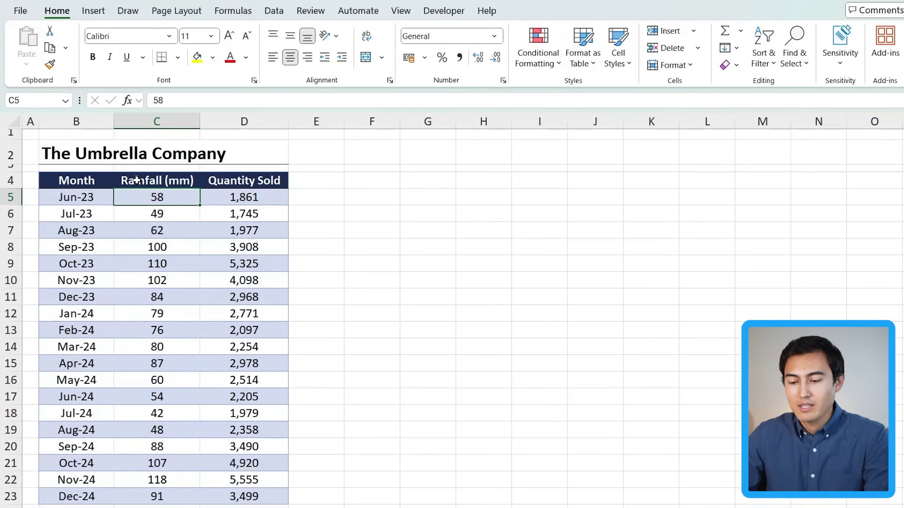
drag(192, 178, 172, 354)
key(Right)
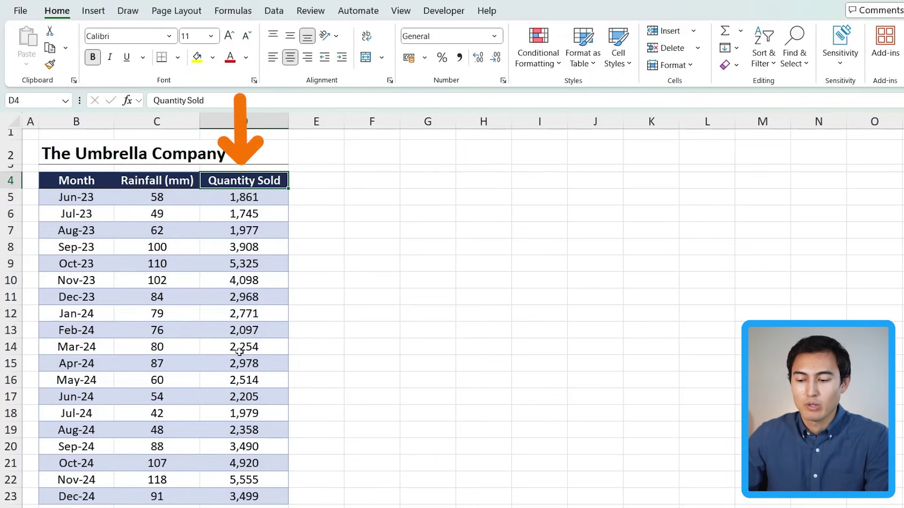
key(Left)
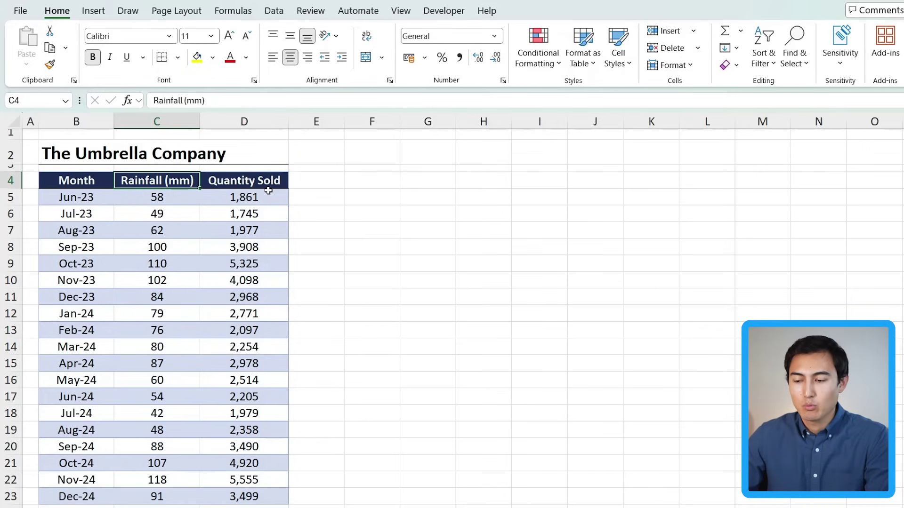
Select C4:D23, covering the Rainfall (mm) and Quantity Sold headers and values
key(ctrl+shift+Down)
key(ctrl+shift+Right)
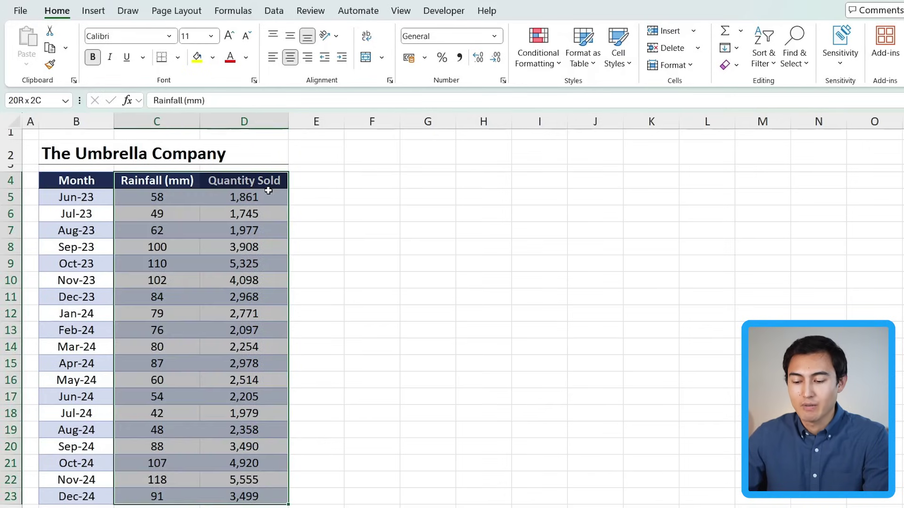
key(shift+BackSpace)
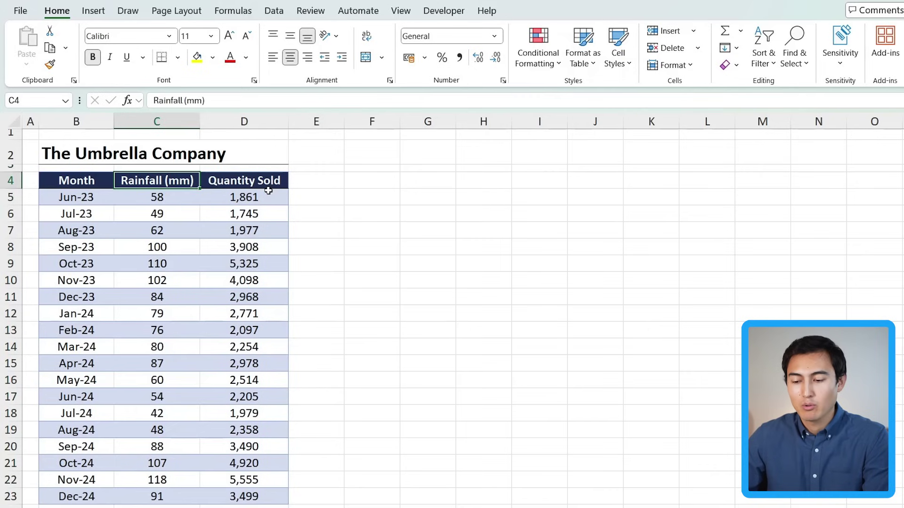
key(ctrl+shift+Down)
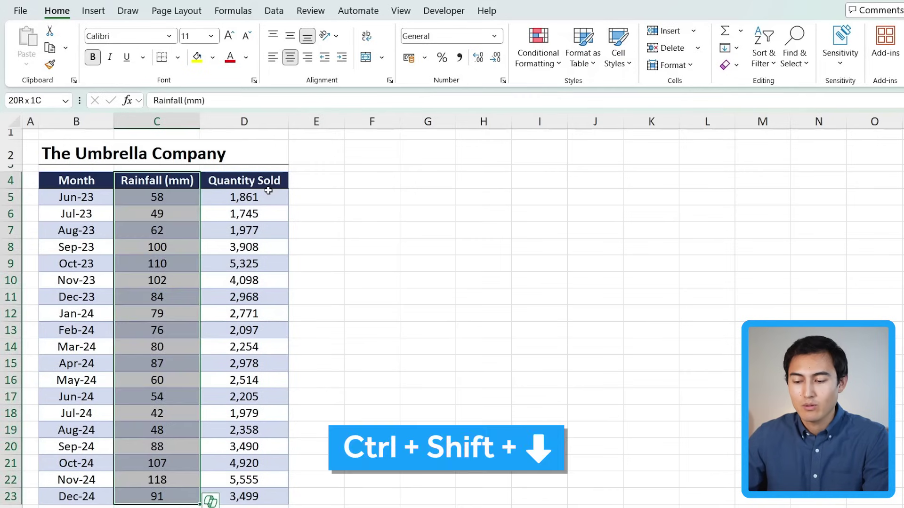
key(ctrl+shift+Right)
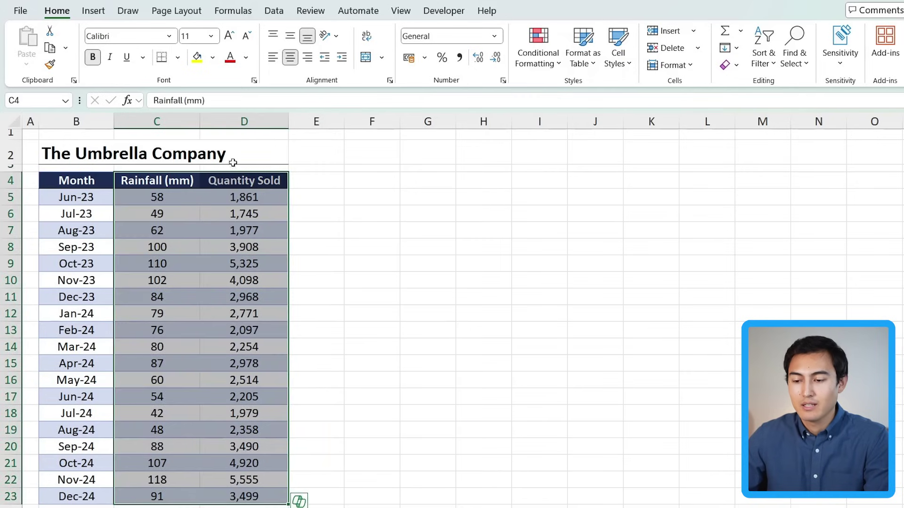
Insert the recommended scatter chart plotting Quantity Sold against rainfall
click(94, 11)
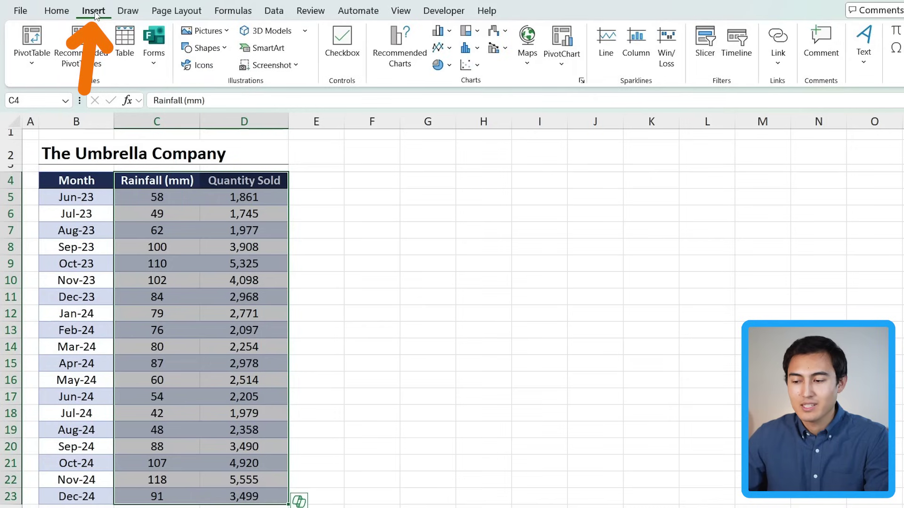
click(402, 50)
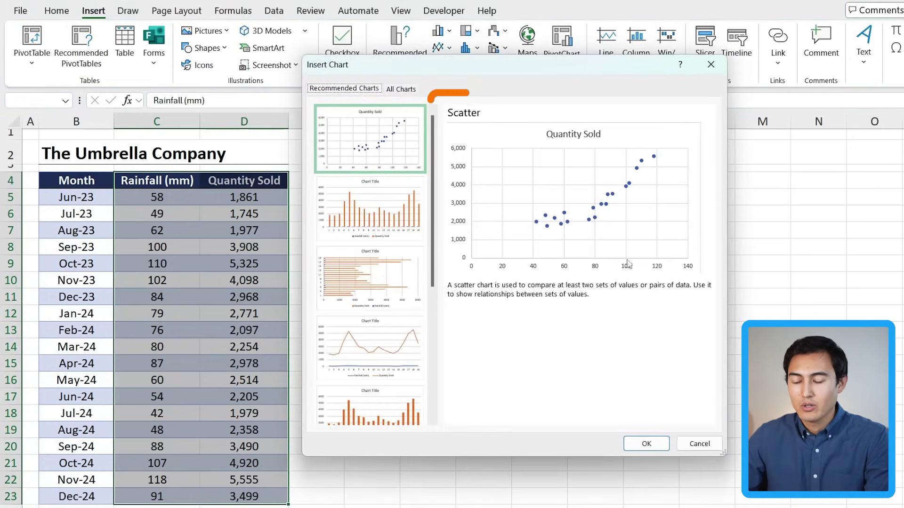
click(646, 444)
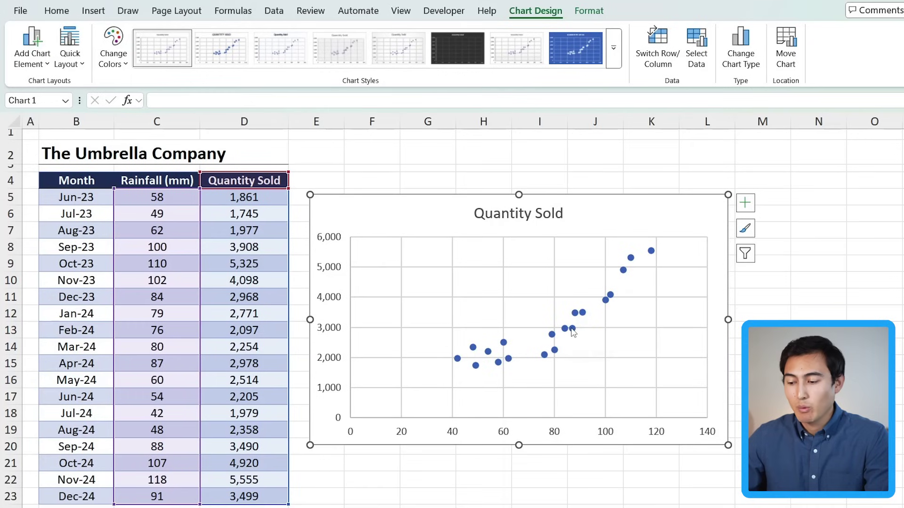
Add a linear trendline to the scatter series and display its equation y = 47.143x - 630.33
click(573, 330)
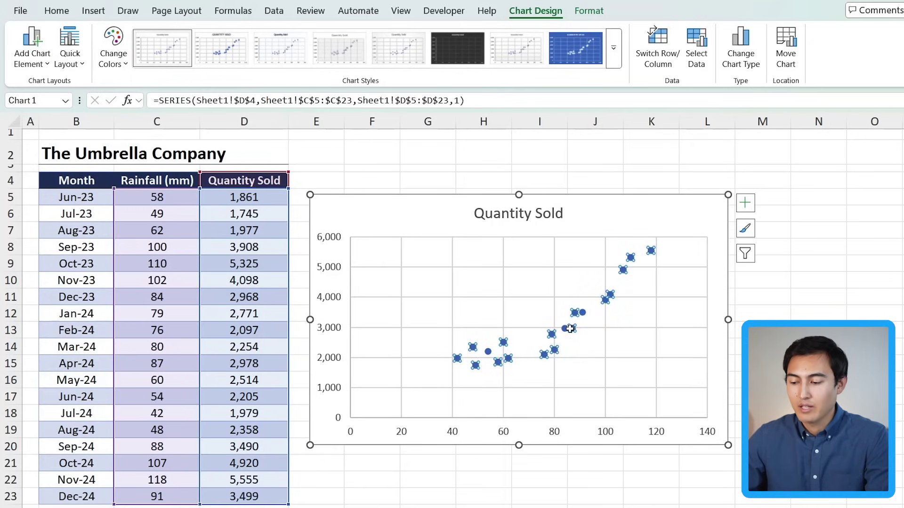
right_click(570, 328)
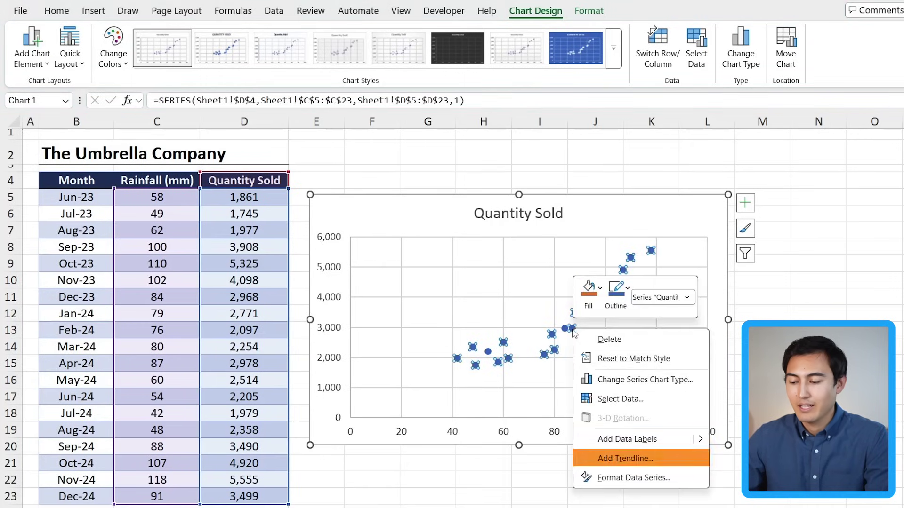
key(Escape)
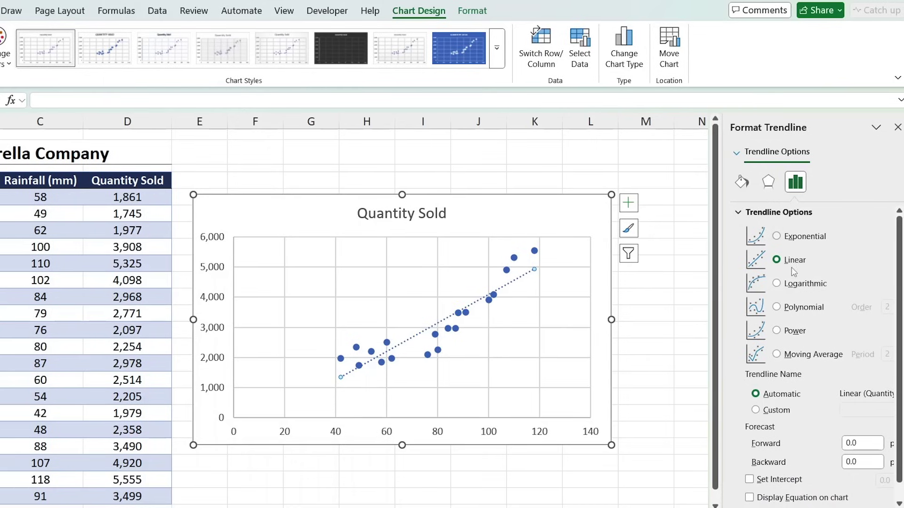
scroll(806, 389, down, 1)
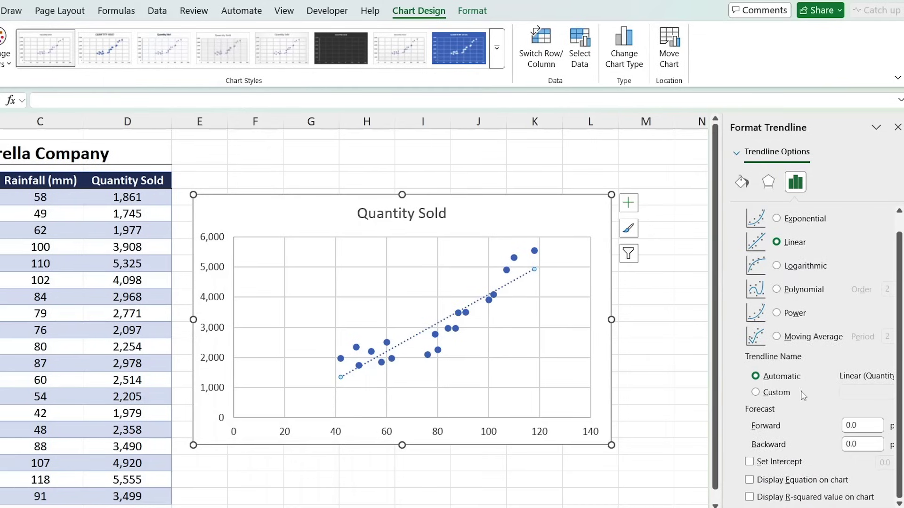
click(748, 480)
Bold the trendline equation label and move it above the line
click(470, 276)
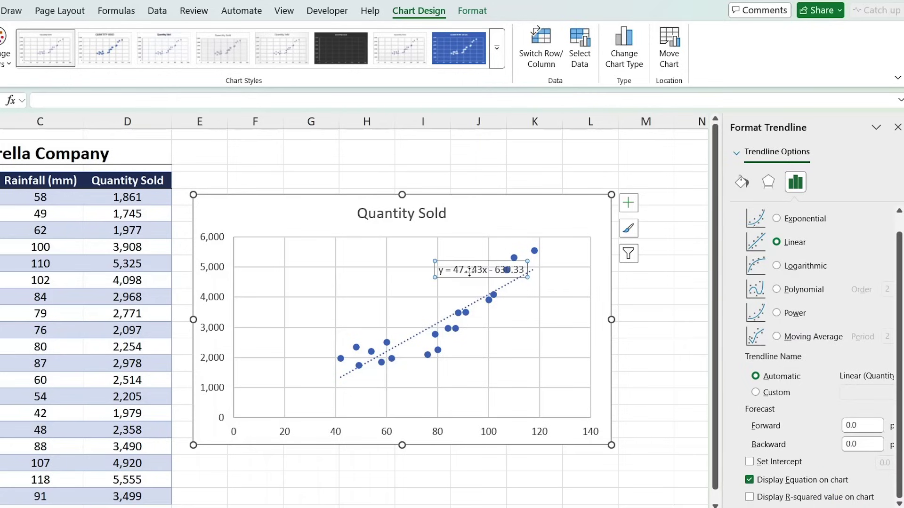
drag(470, 275, 421, 277)
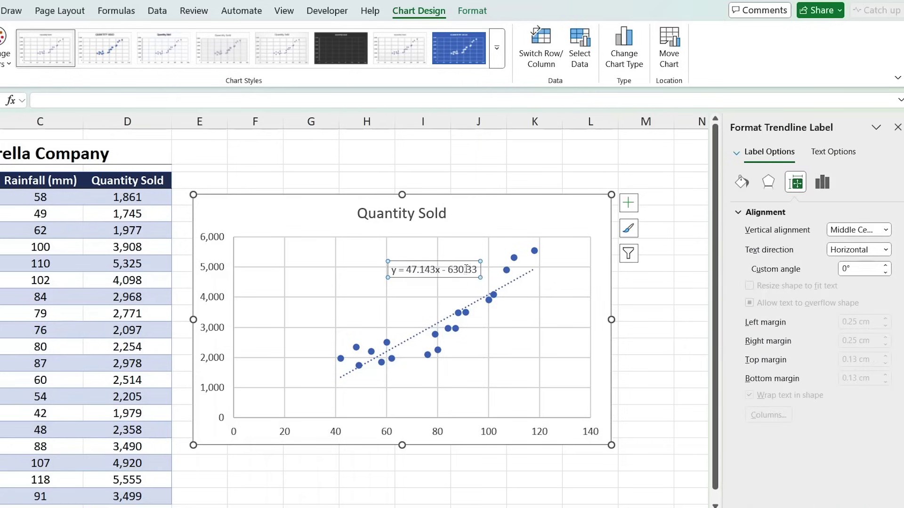
key(ctrl+b)
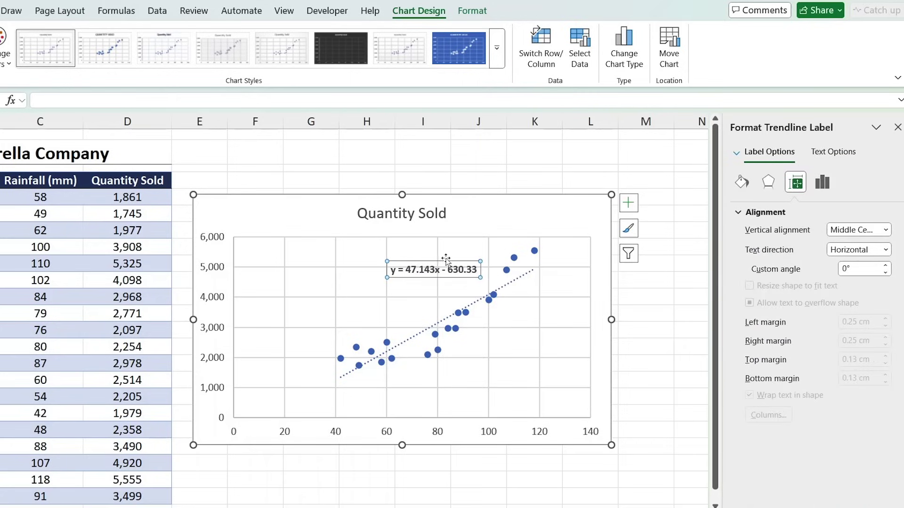
drag(446, 260, 454, 247)
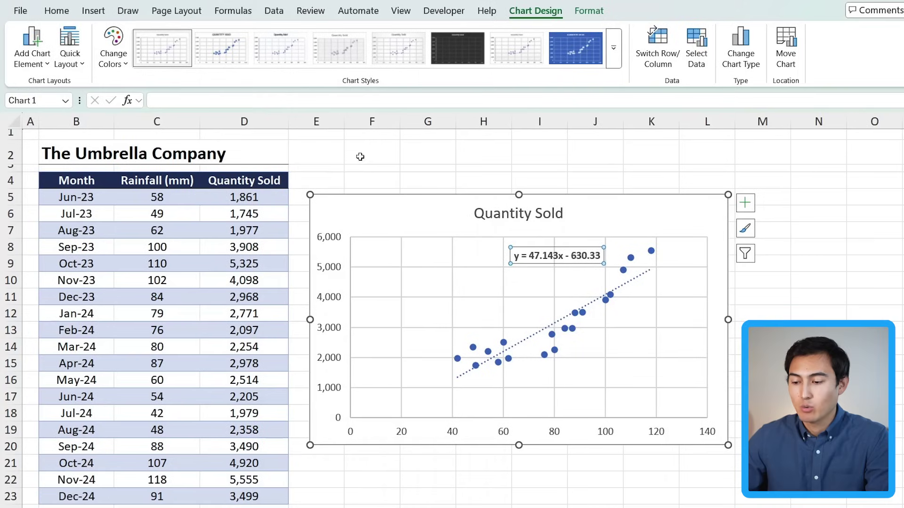
Enter =47.143*50-630.33 in F2 to predict 1726.82 umbrellas at 50 mm rainfall
click(364, 157)
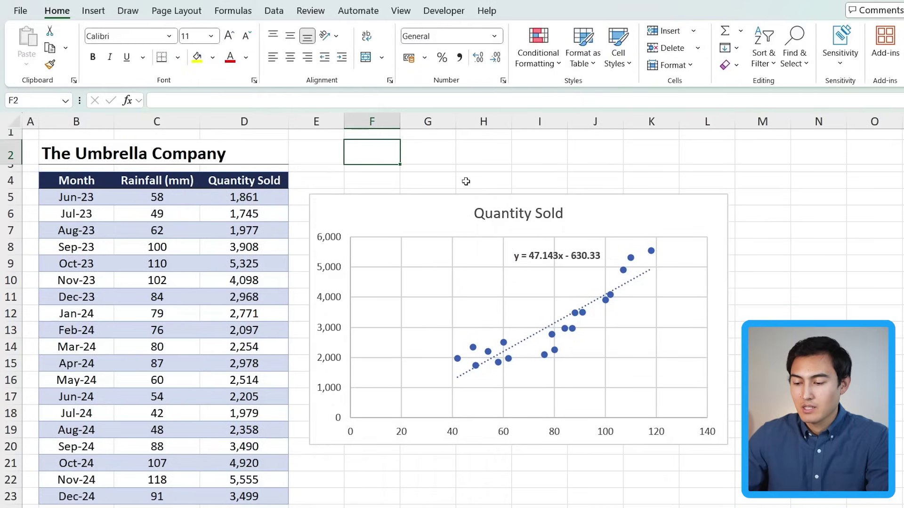
text(=)
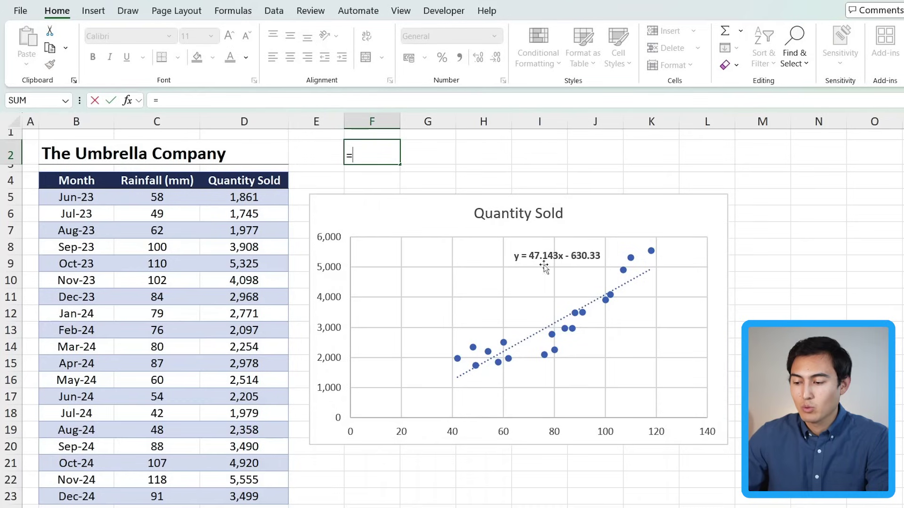
text(47.143*50-)
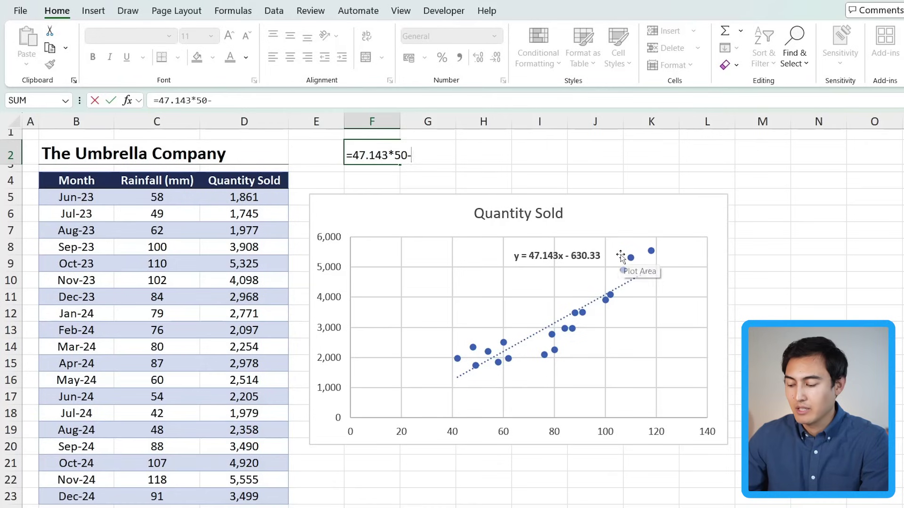
text(630.33)
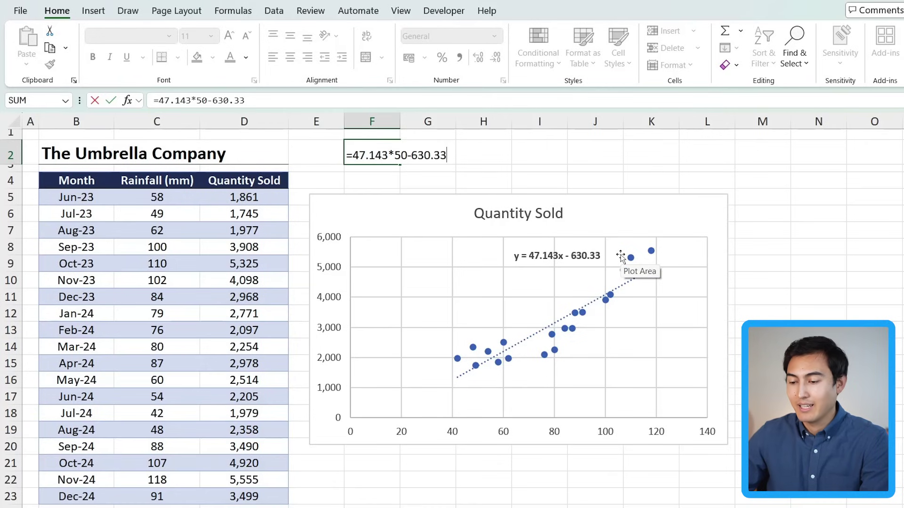
key(Return)
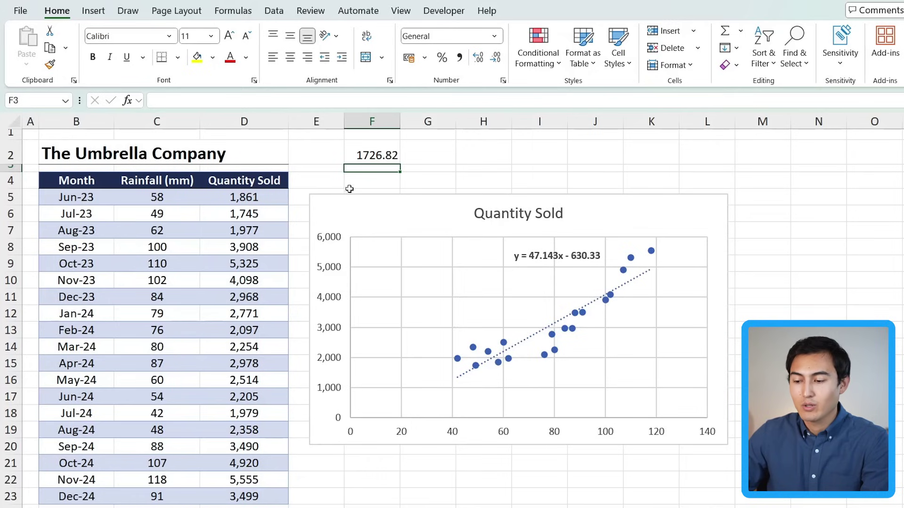
key(Up)
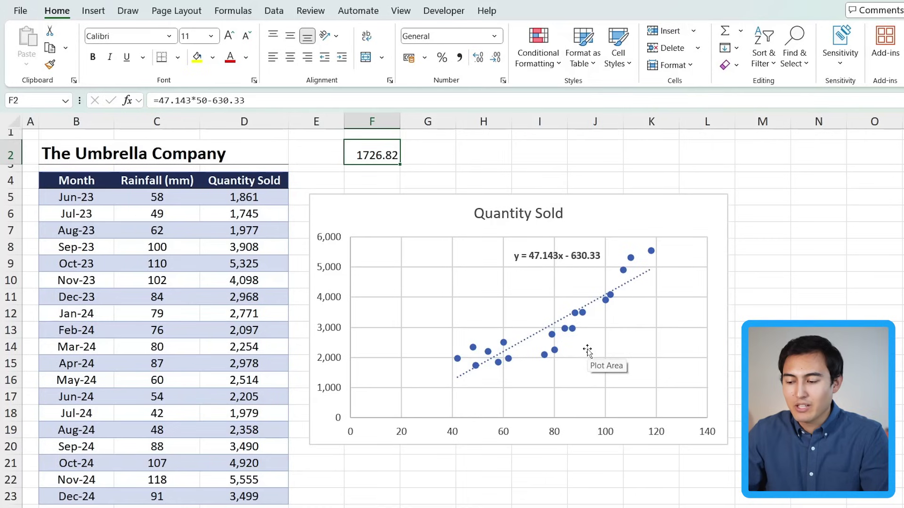
Review the Quantity Sold and Rainfall (mm) columns, then bring up the Data ribbon
click(255, 179)
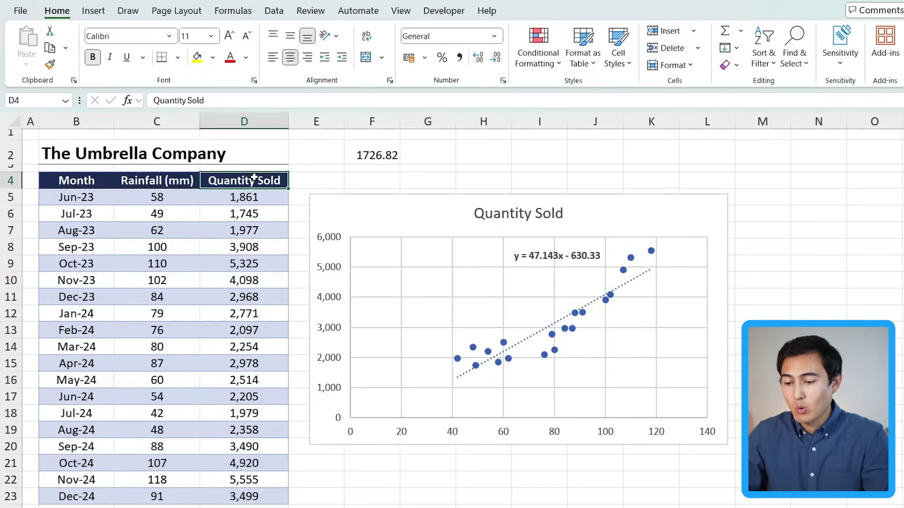
drag(254, 178, 273, 448)
key(Left)
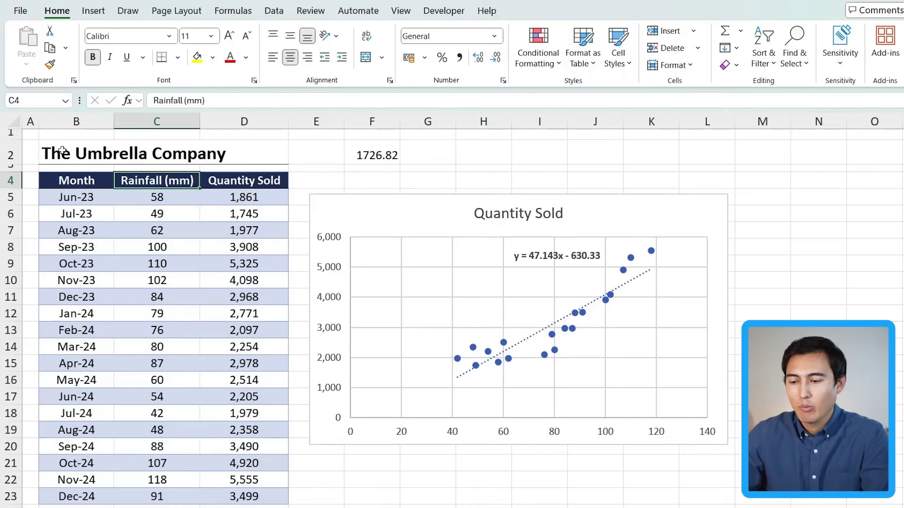
click(273, 11)
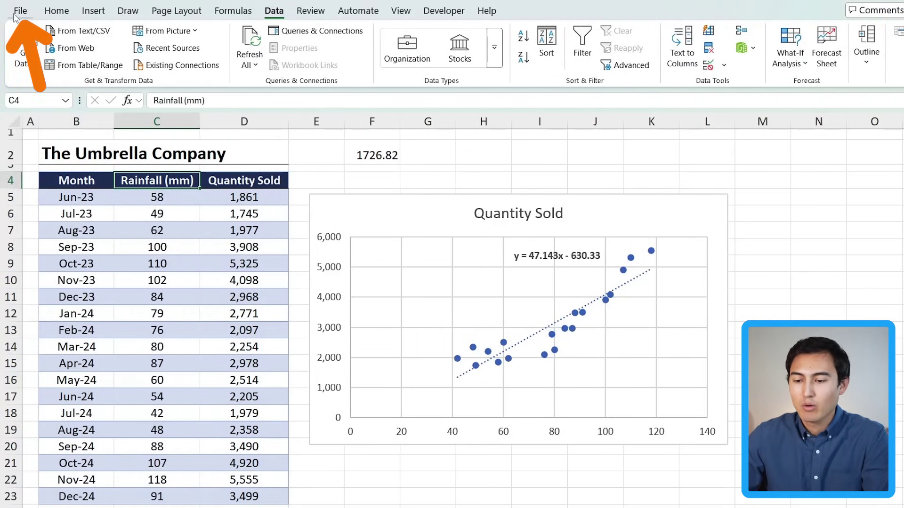
Enable the Analysis ToolPak through Excel Options > Add-ins with Manage: Excel Add-ins
click(14, 13)
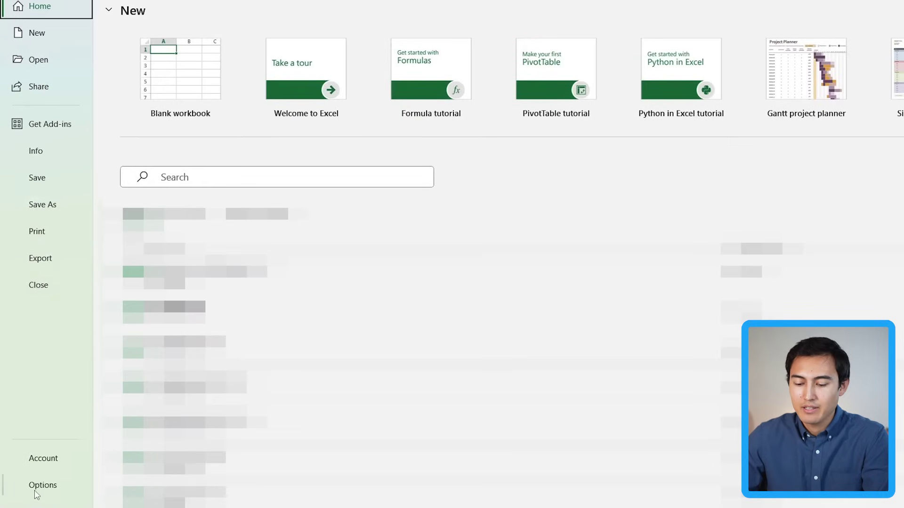
click(34, 490)
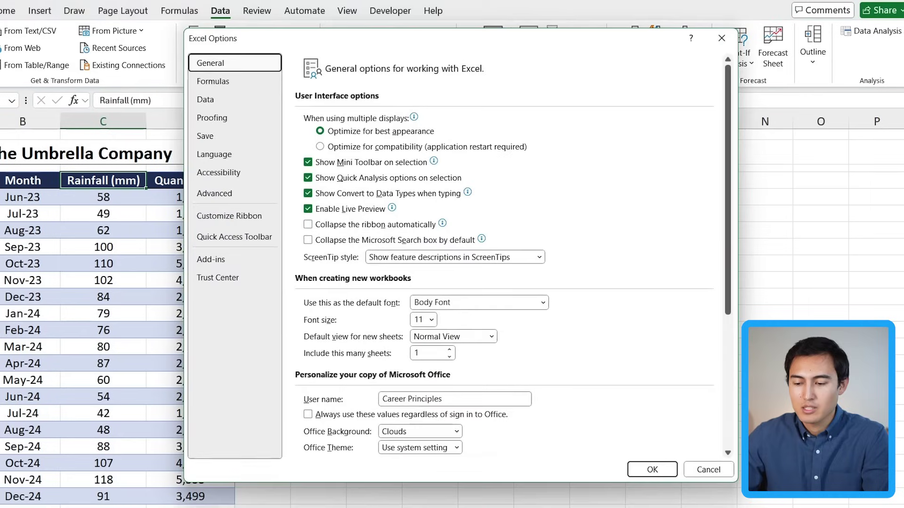
click(238, 266)
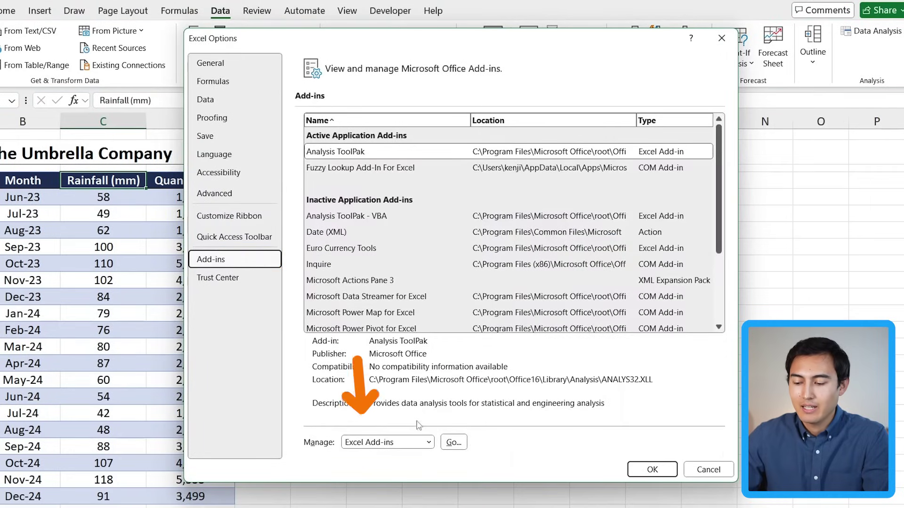
click(409, 450)
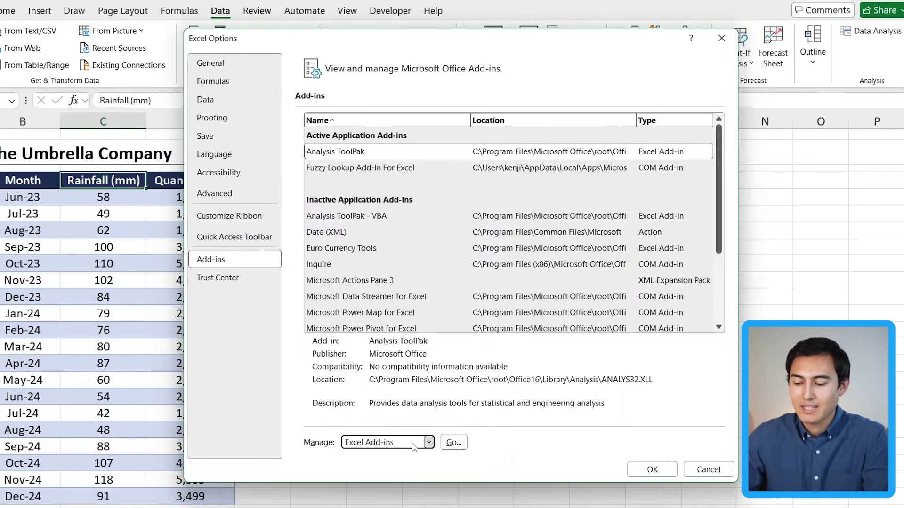
click(376, 457)
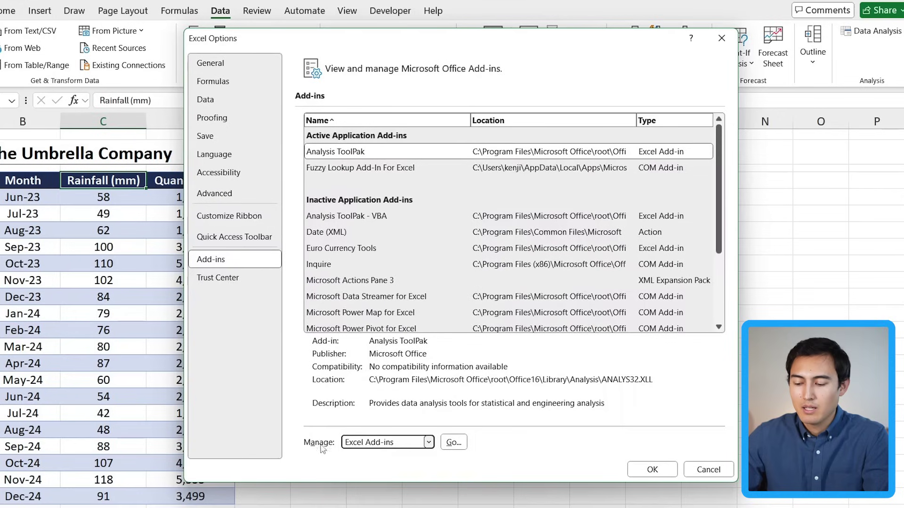
click(453, 442)
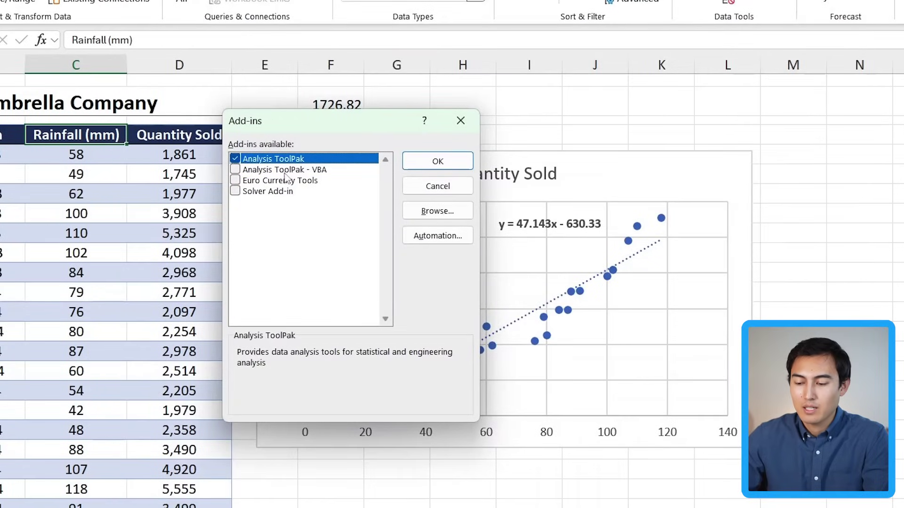
click(438, 161)
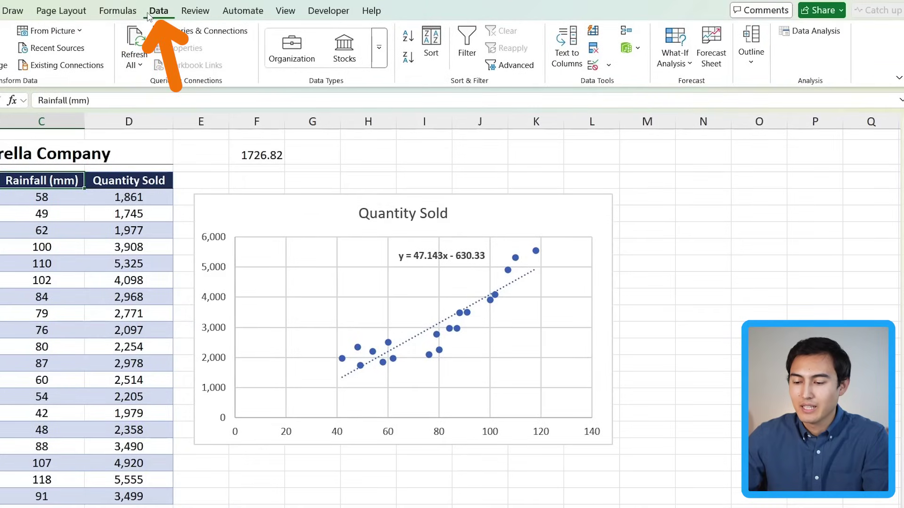
Start the Regression tool from Data Analysis and move its dialog clear of the data
click(821, 37)
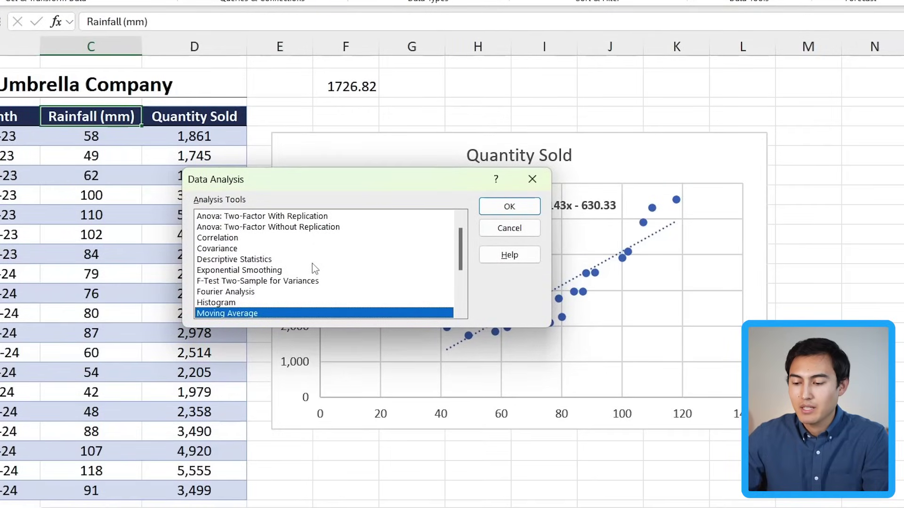
key(Down)
key(Down)
key(Down)
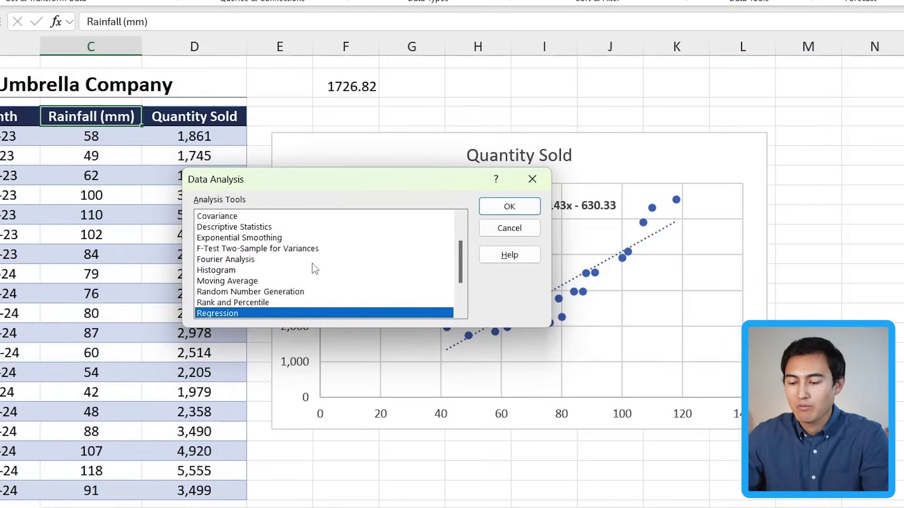
scroll(227, 314, down, 1)
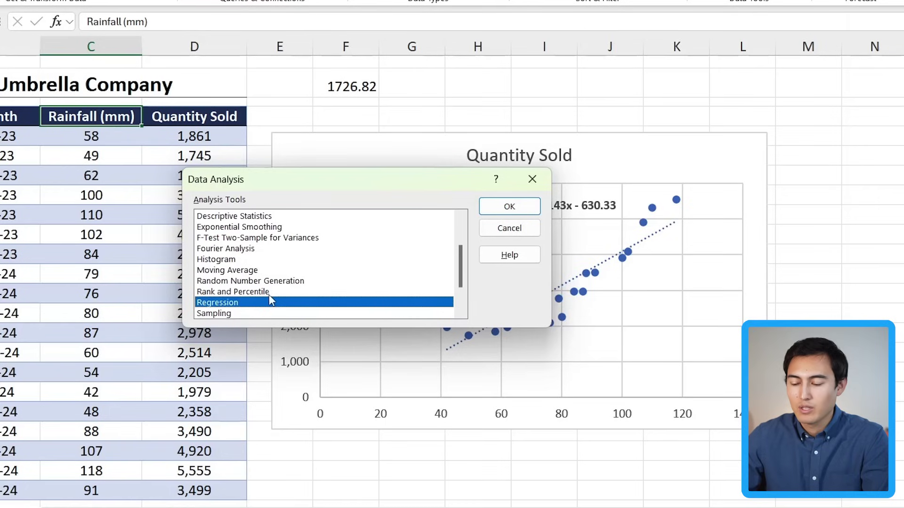
key(Return)
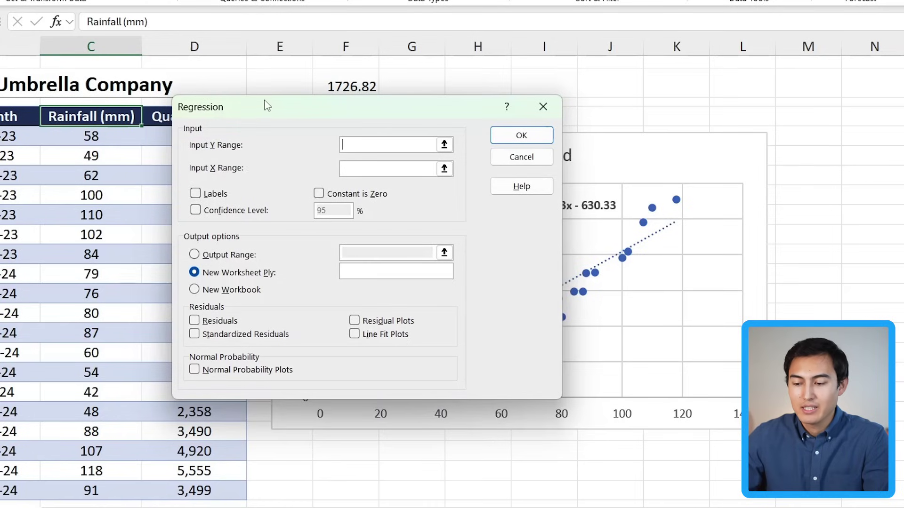
drag(268, 109, 387, 104)
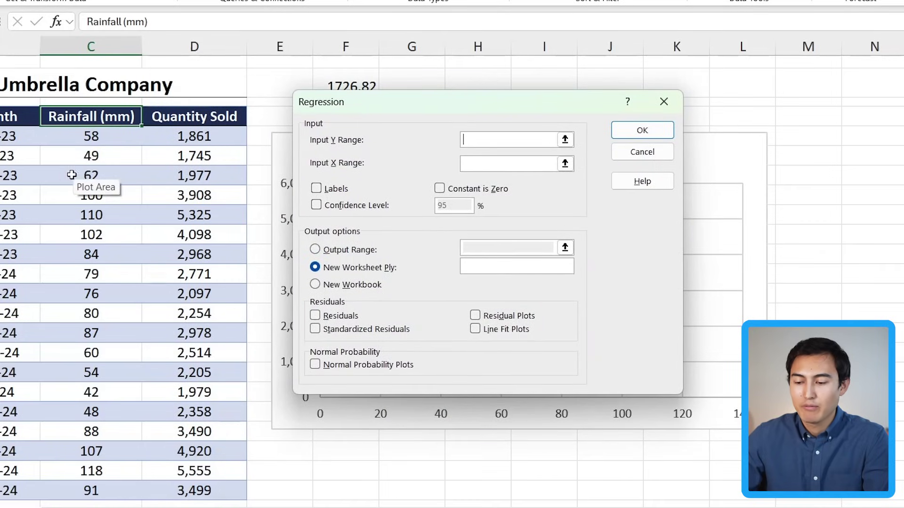
Set Y range $D$4:$D$23 and X range $C$4:$C$23, tick Labels, and run the regression
click(206, 119)
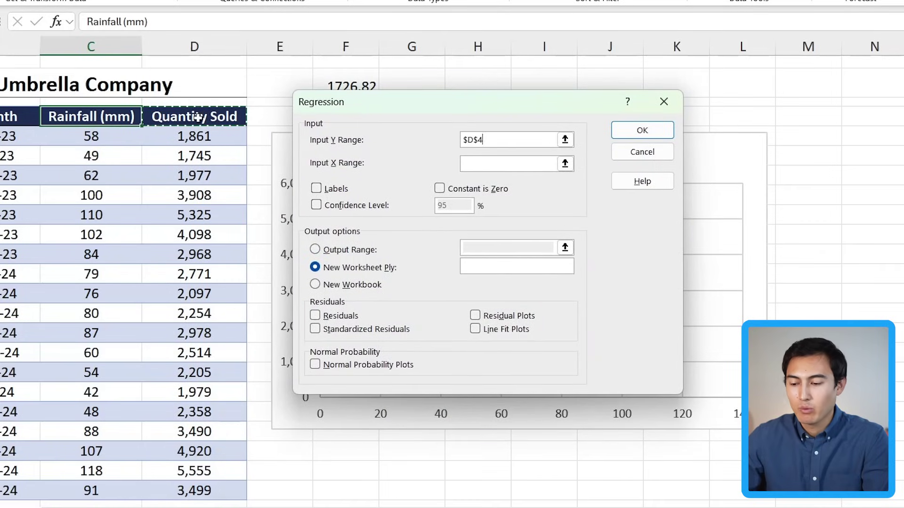
key(ctrl+shift+Down)
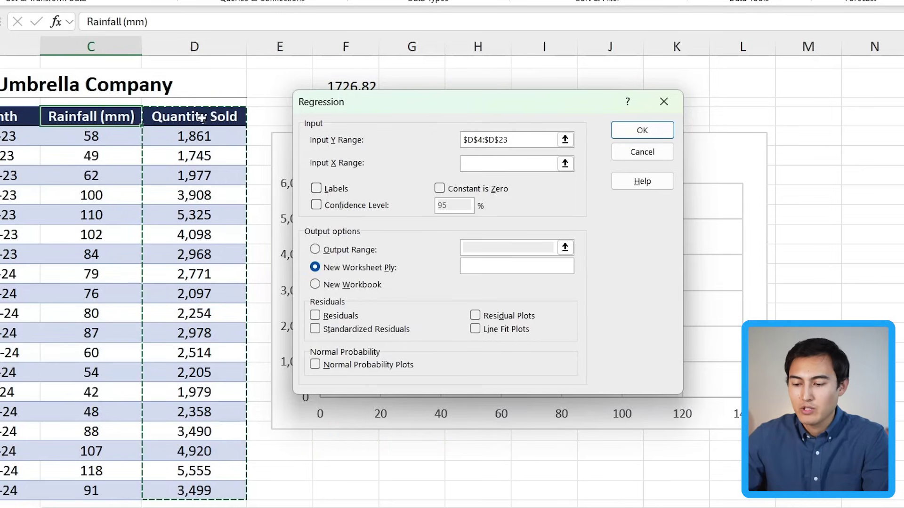
click(500, 164)
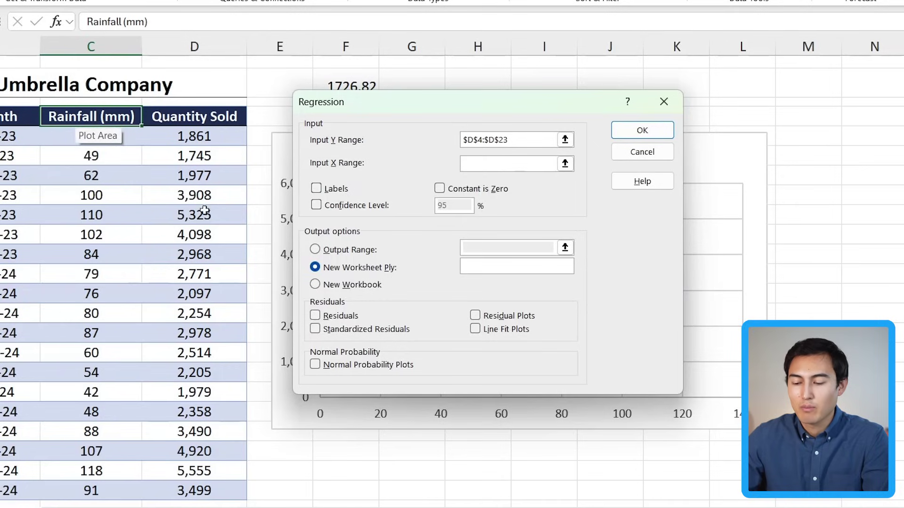
click(124, 124)
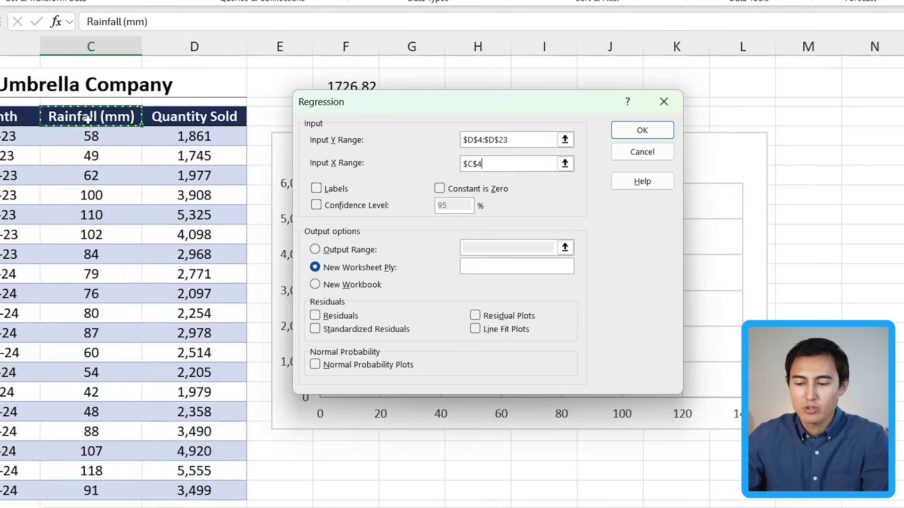
key(ctrl+shift+Down)
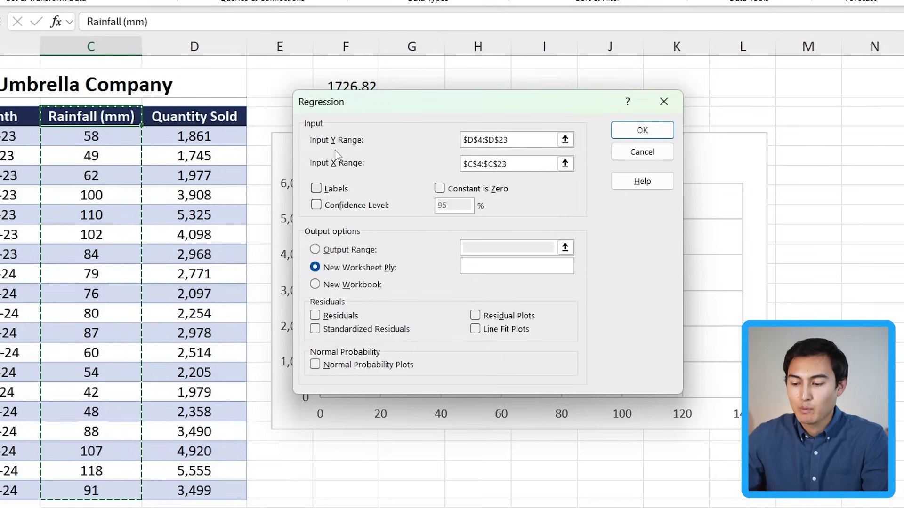
click(338, 193)
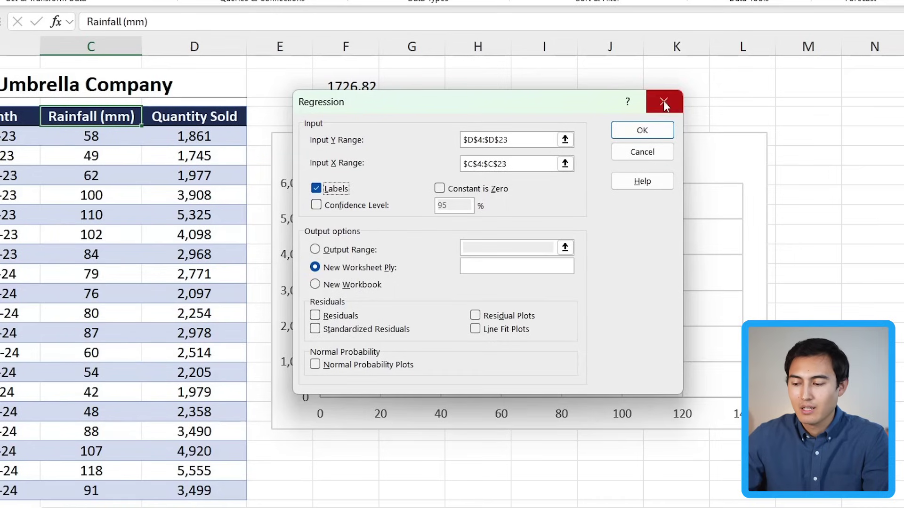
click(635, 137)
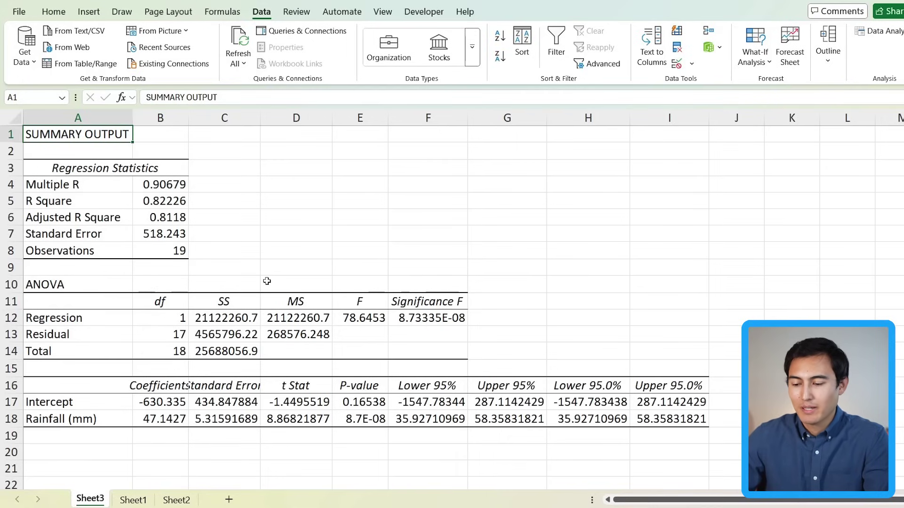
Select the R Square value 0.82226 in B5 of the regression output
click(149, 200)
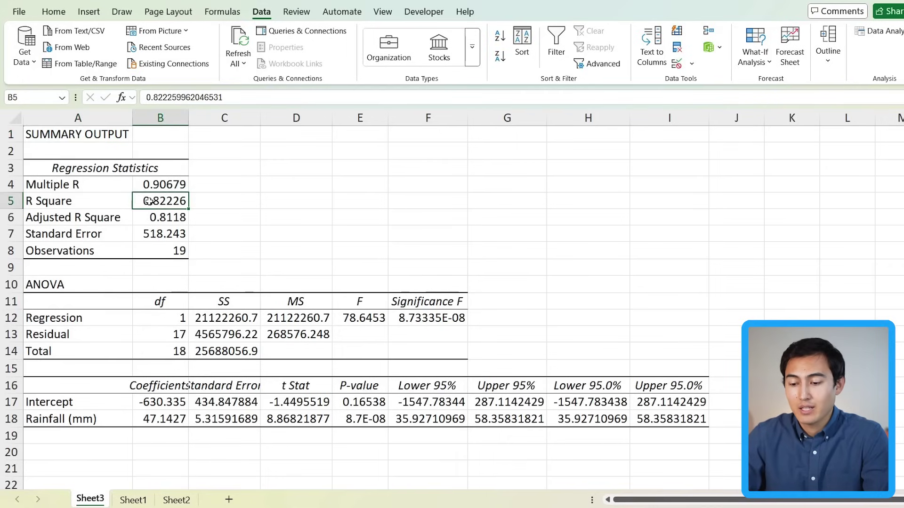
Fill R Square cell B5 yellow and select the Adjusted R Square row
click(54, 12)
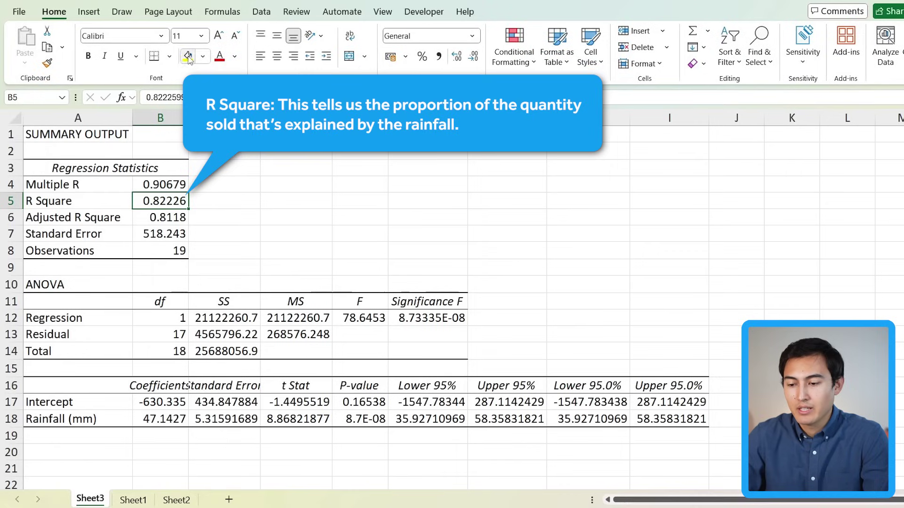
click(188, 56)
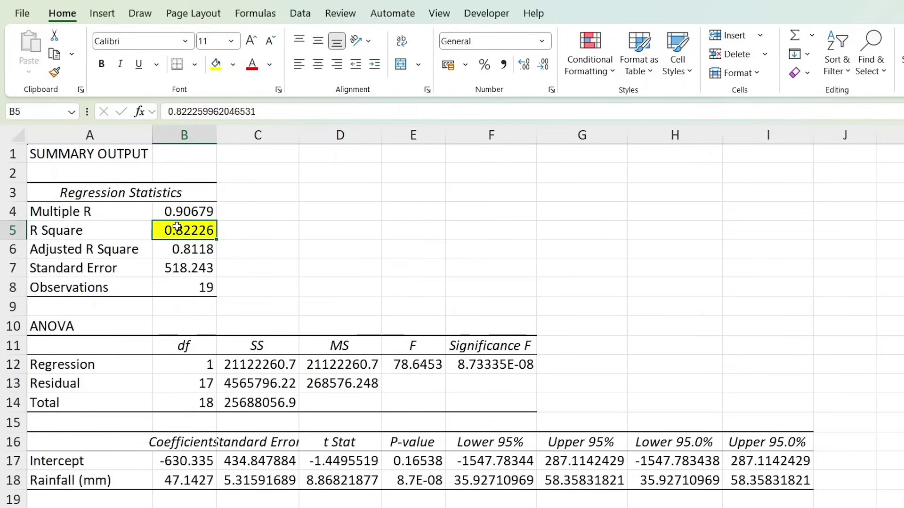
click(49, 242)
click(165, 253)
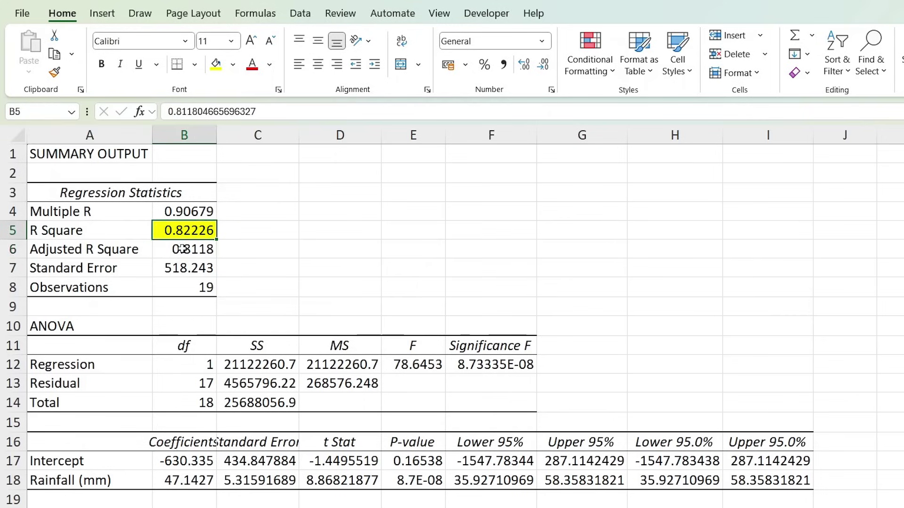
click(59, 249)
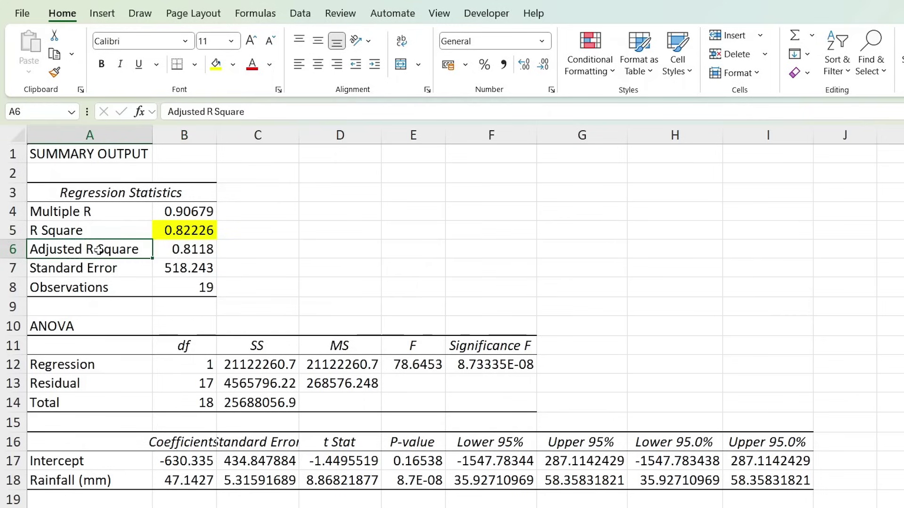
Switch between sheets, then review the Adjusted R Square value 0.8118 in B6
key(ctrl+Page_Down)
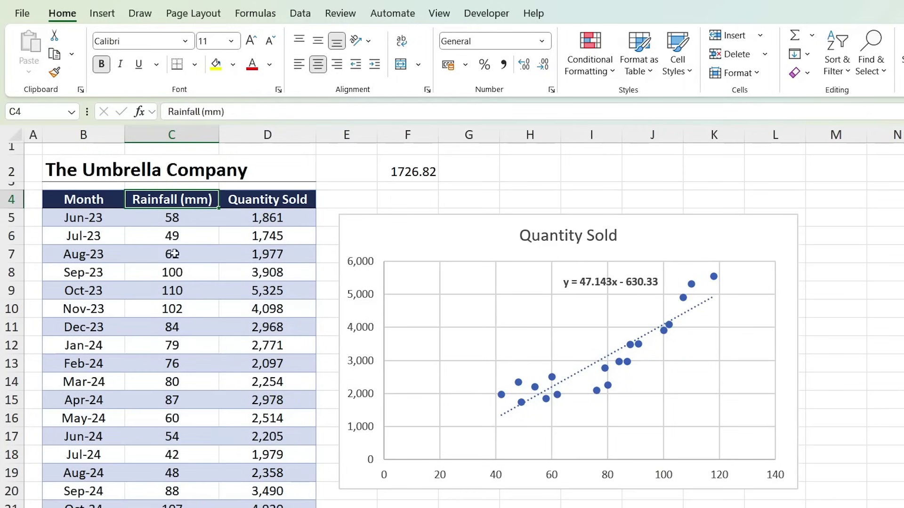
key(ctrl+Page_Up)
key(Up)
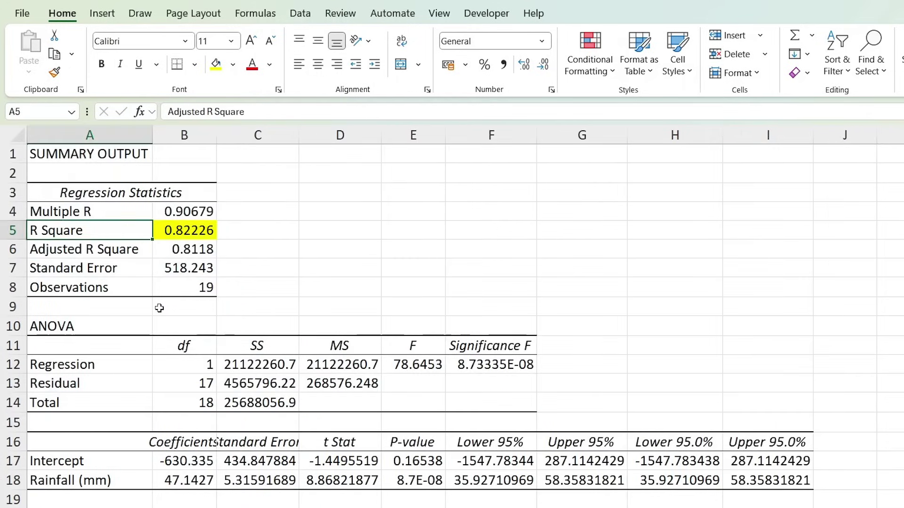
key(Right)
click(112, 257)
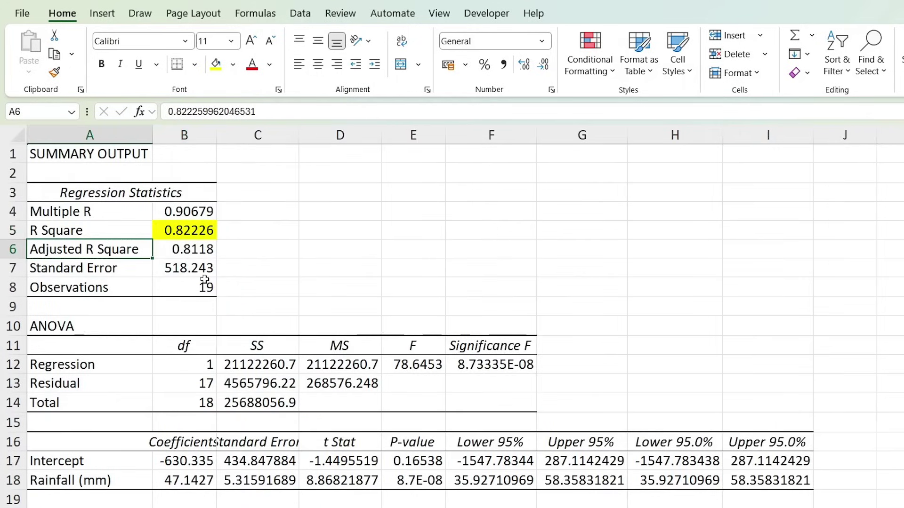
shift+click(174, 243)
click(174, 243)
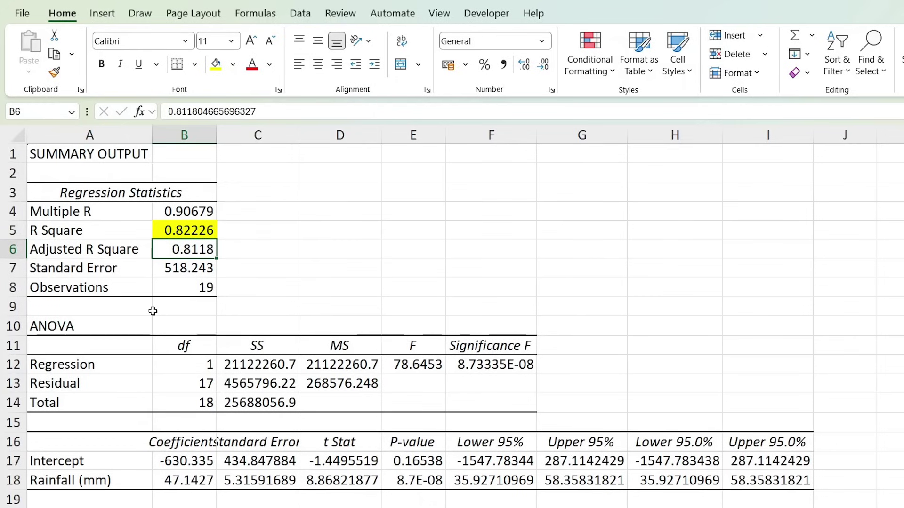
click(161, 267)
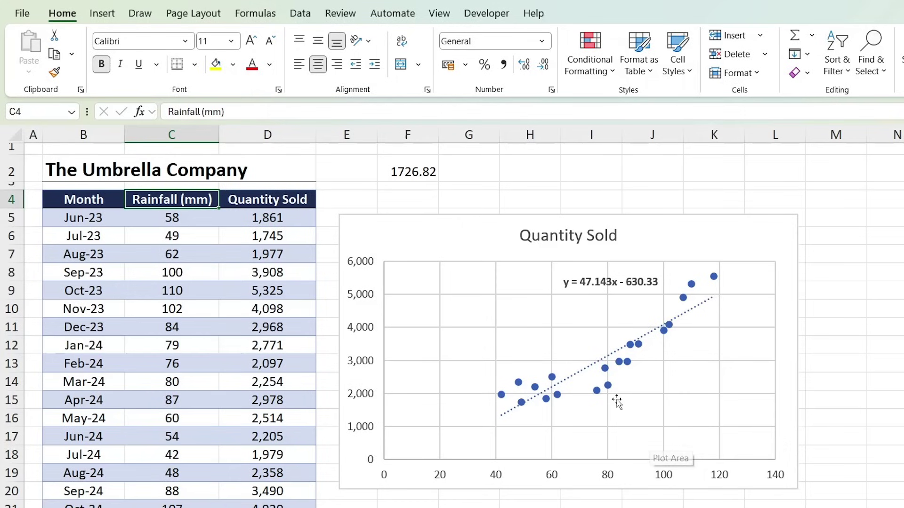
key(ctrl+Page_Up)
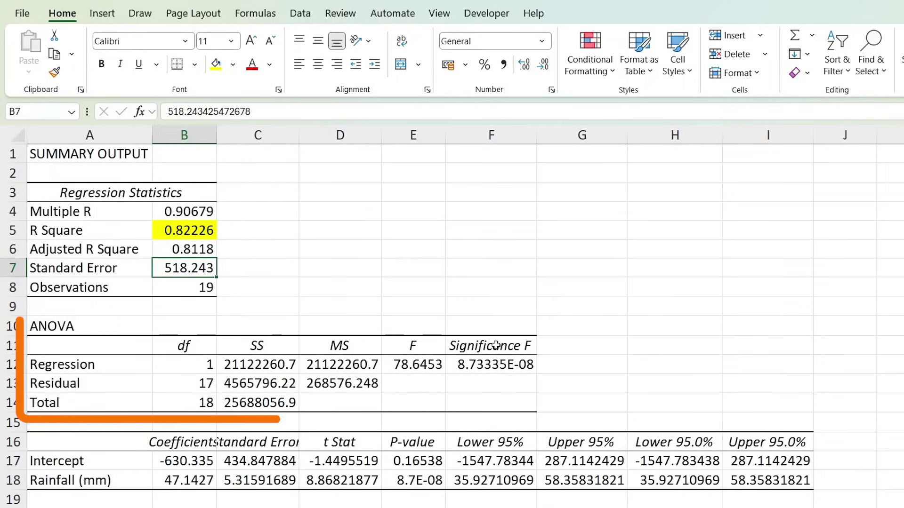
Select the Significance F value in F12 of the regression output
click(495, 363)
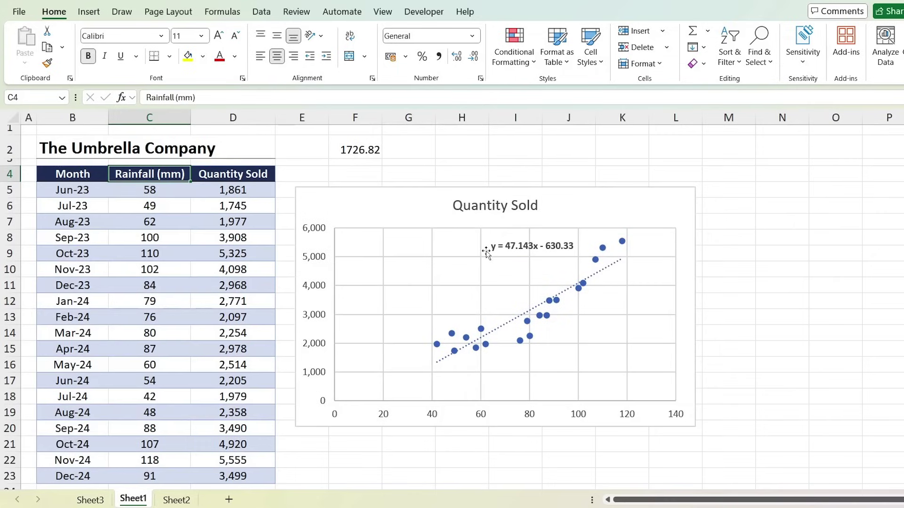
Move the Quantity Sold scatter chart, with its trendline equation, from Sheet1 onto Sheet3
click(492, 248)
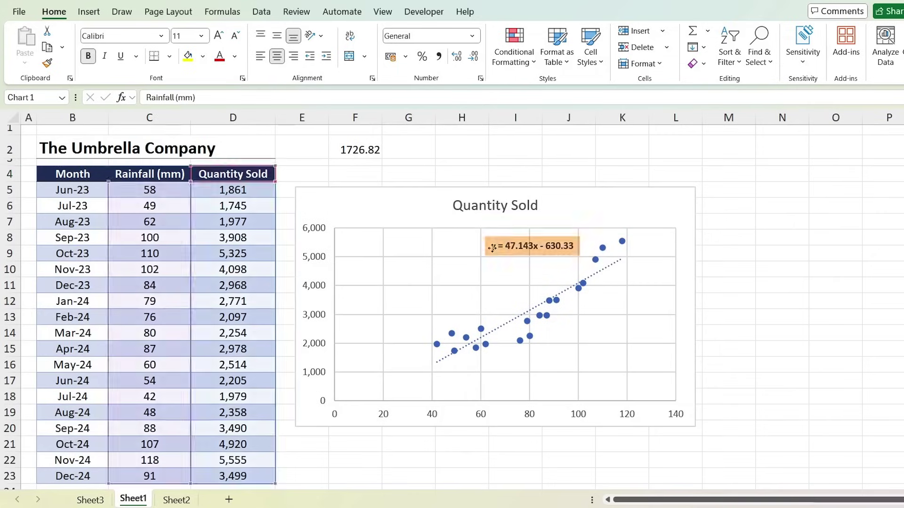
click(401, 213)
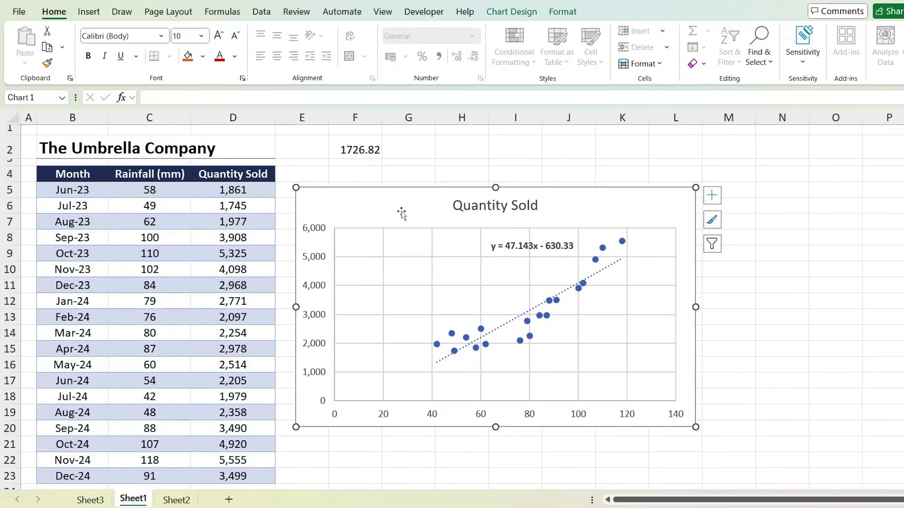
key(ctrl+x)
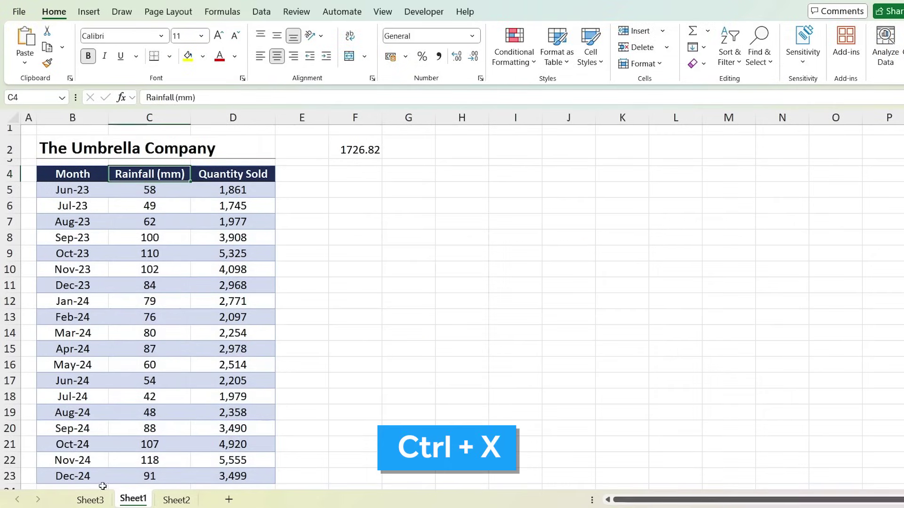
click(90, 499)
key(ctrl+v)
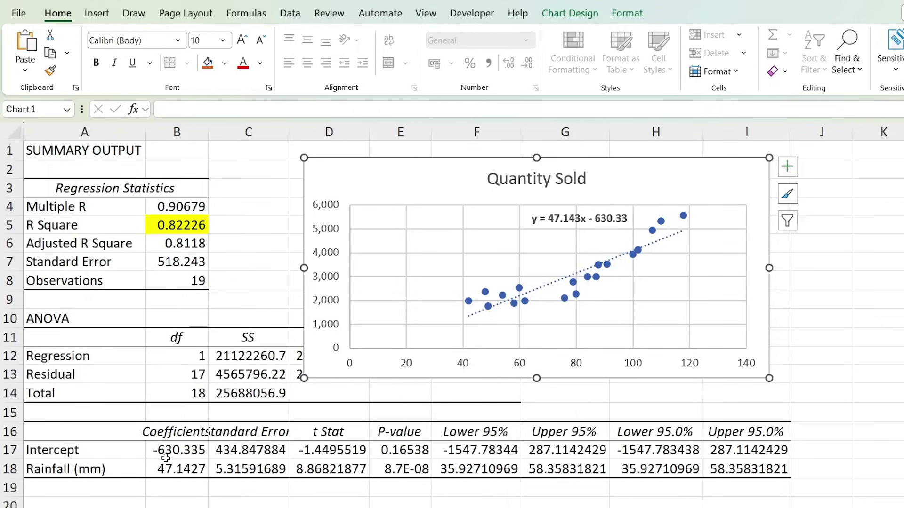
click(162, 407)
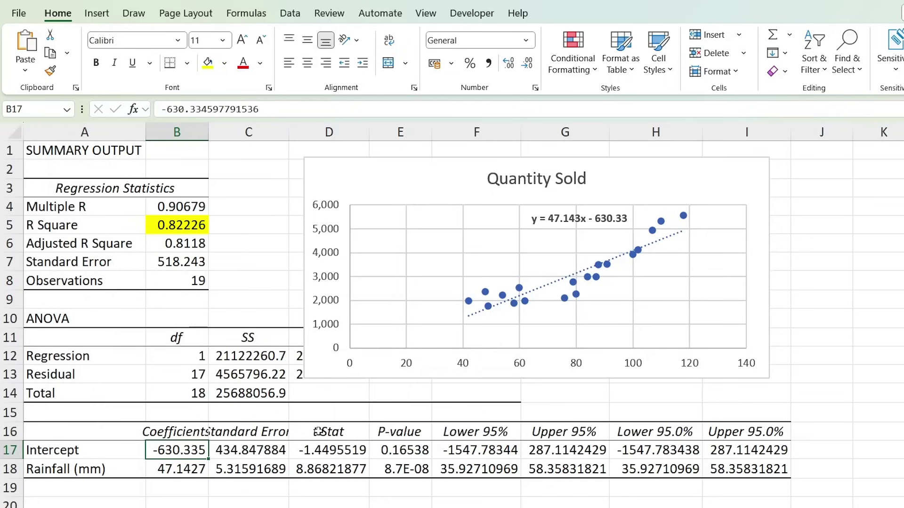
click(391, 454)
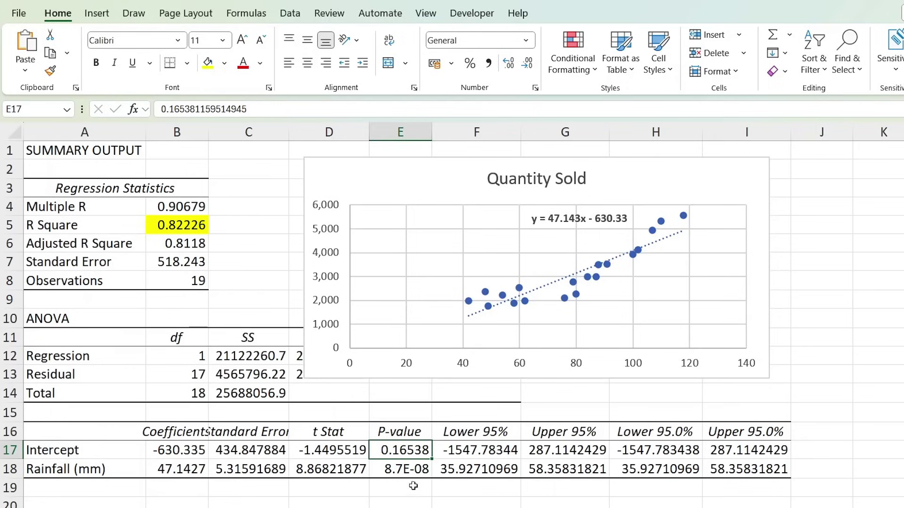
click(183, 471)
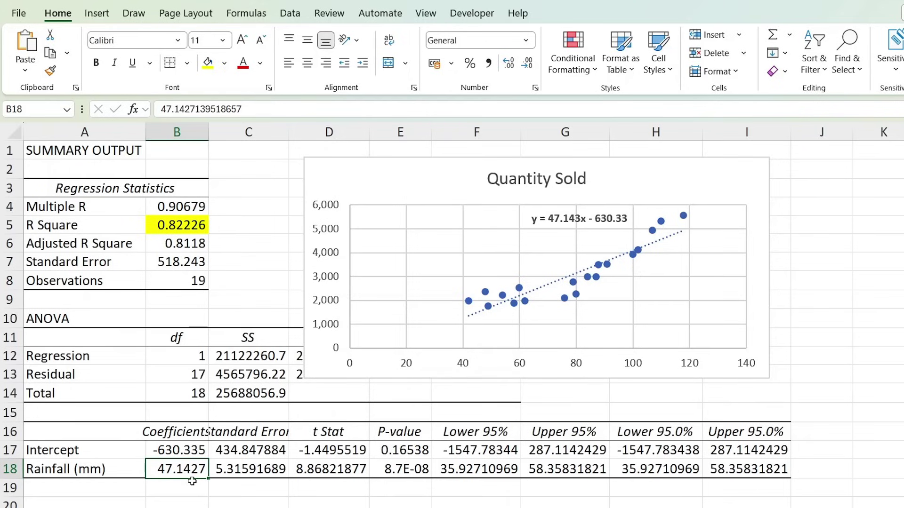
click(391, 474)
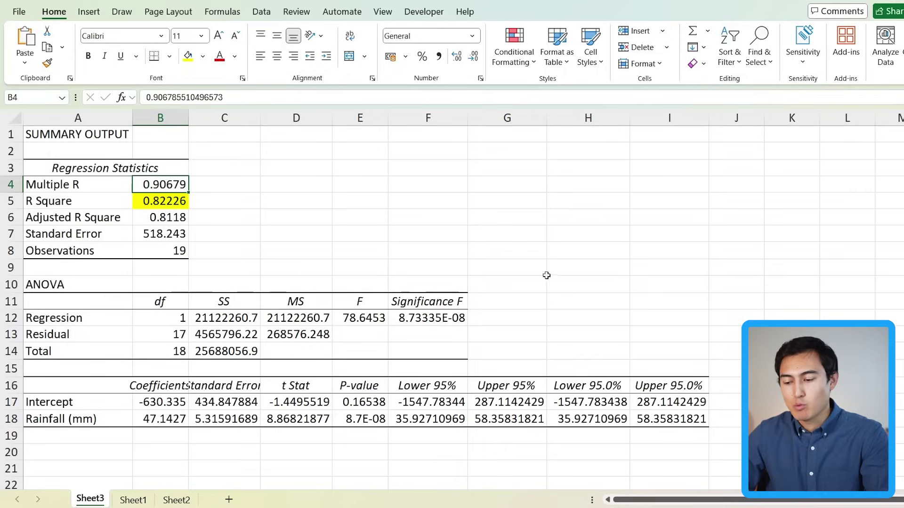
Review R Square and Adjusted R Square, then fill the Significance F value in F12 yellow
click(143, 202)
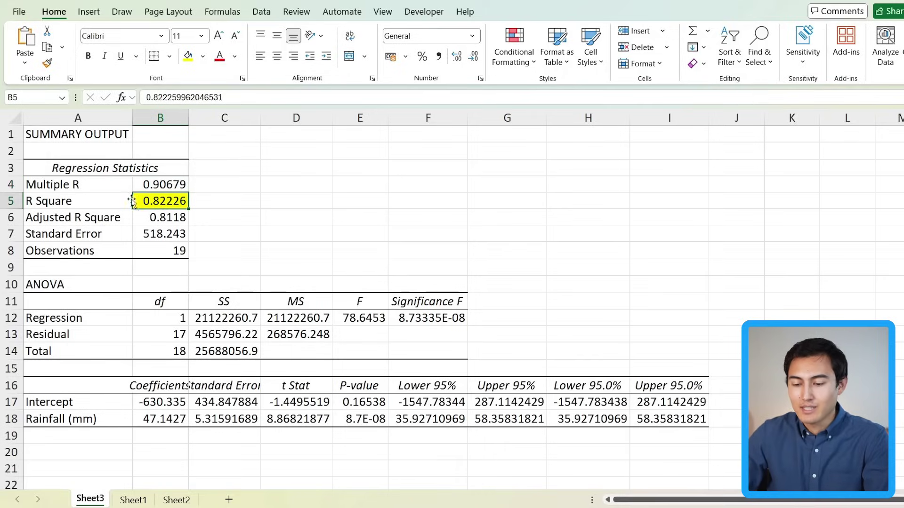
key(Down)
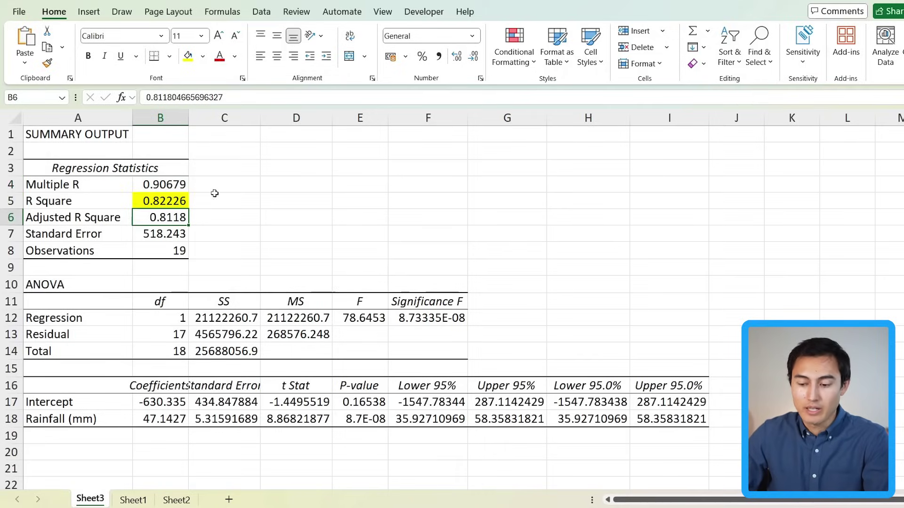
click(415, 321)
click(188, 56)
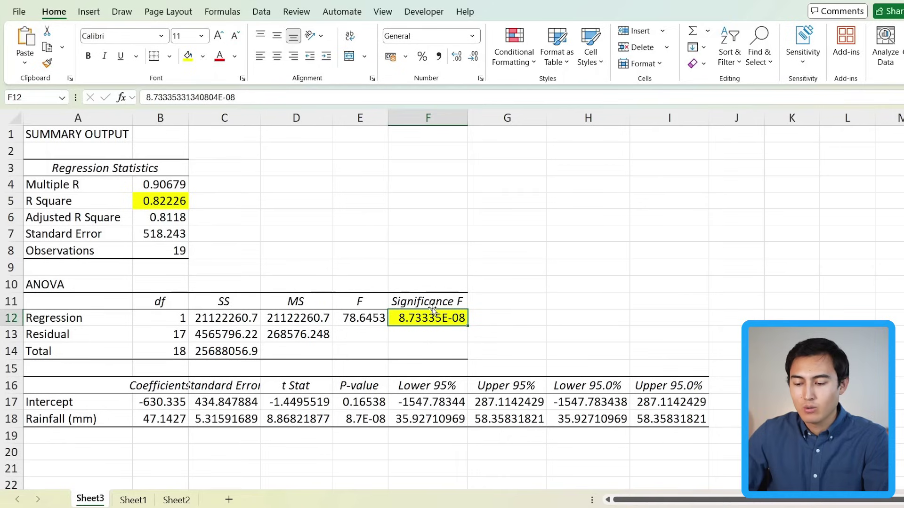
Fill the two coefficients in B17:B18 and the two P-values in E17:E18 yellow
drag(155, 402, 143, 423)
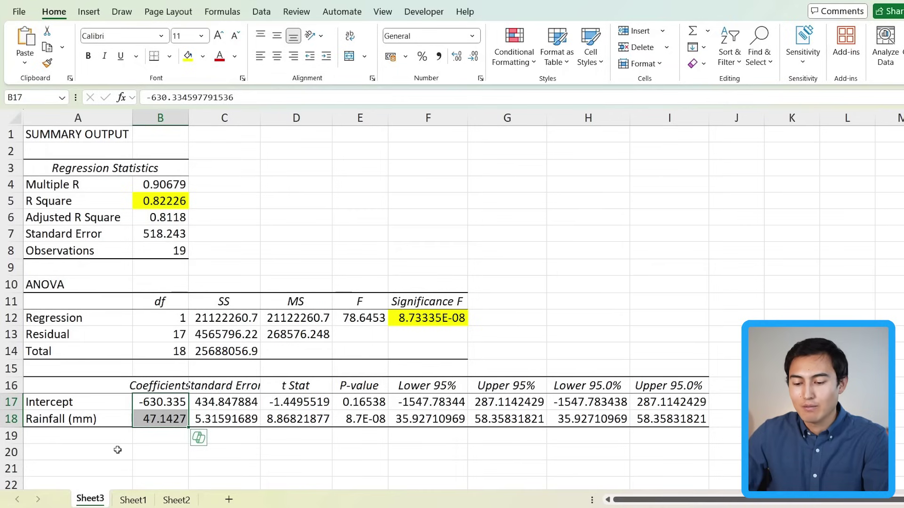
click(188, 56)
drag(369, 406, 369, 422)
click(190, 58)
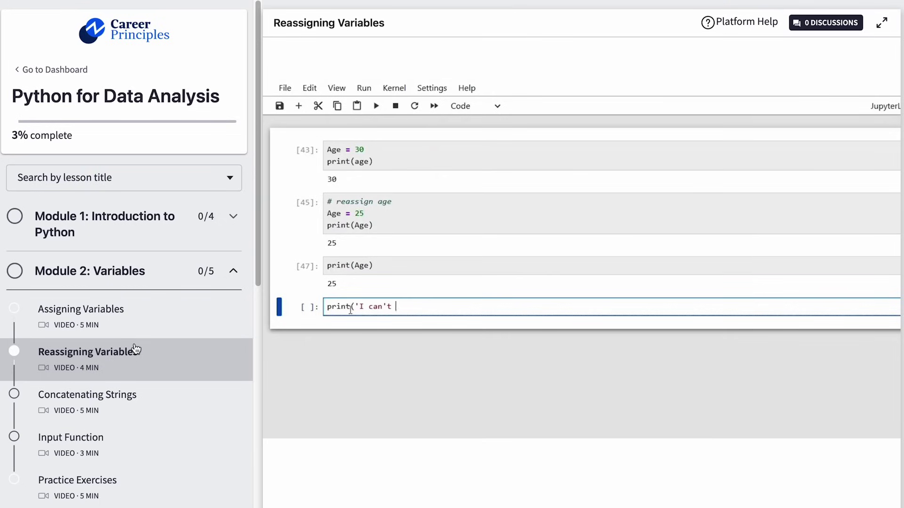
In the course notebook, run a print cell containing 'do this', then type 'age' and 'U'
text(do this)
key(shift+Return)
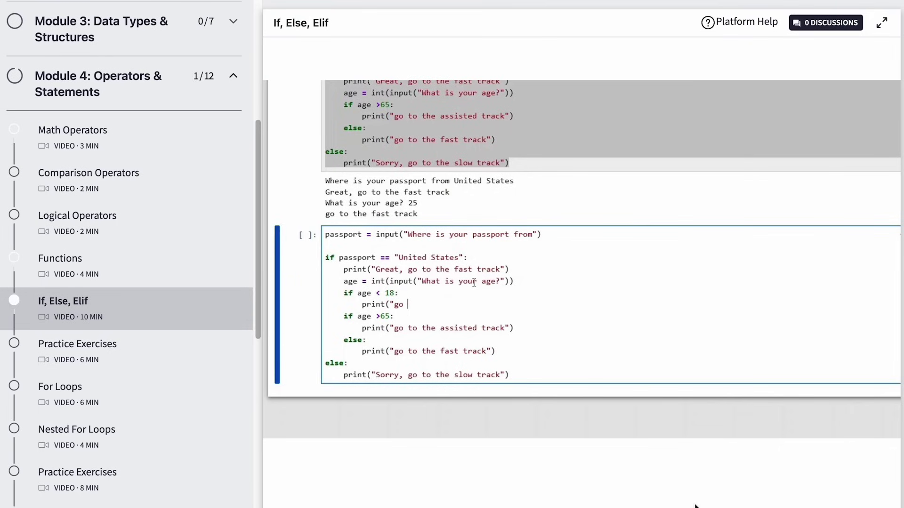
text(age)
text(U)
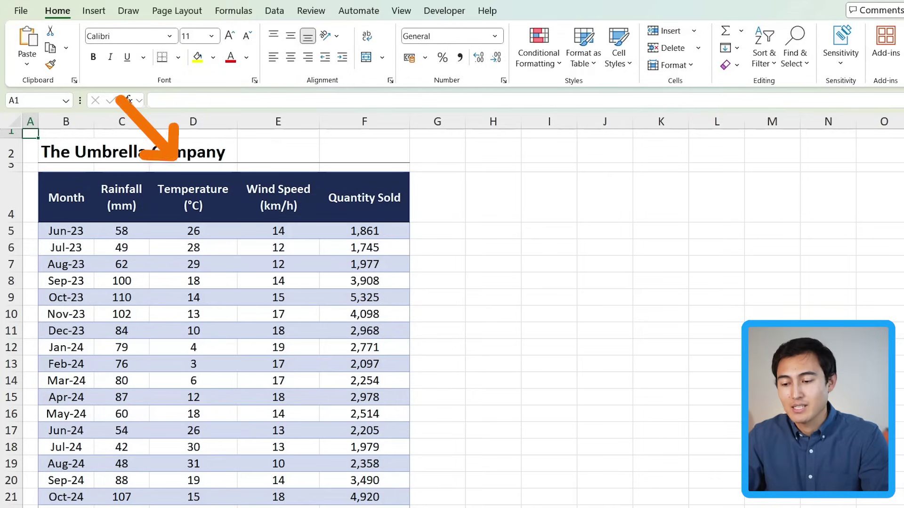
Point out the new Temperature (°C) and Wind Speed (km/h) columns in the Umbrella Company table
click(187, 202)
click(282, 204)
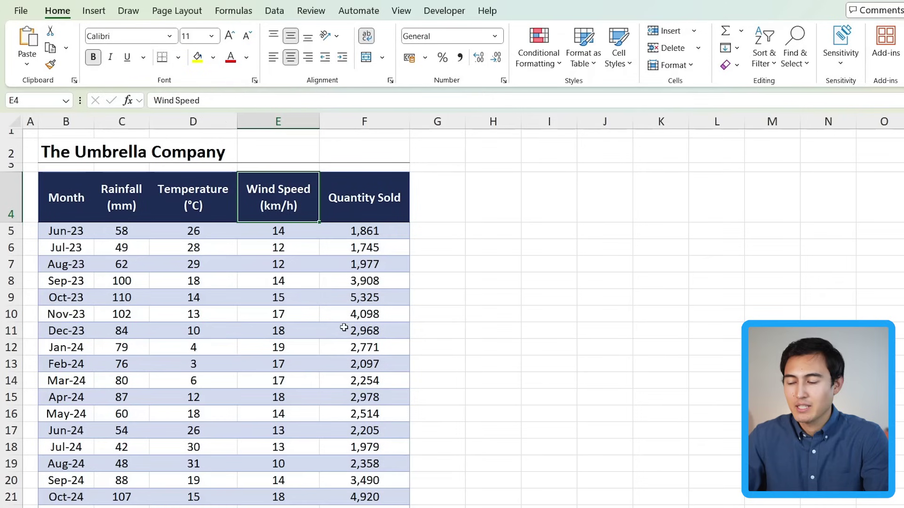
Open the Regression tool from the Data Analysis list on the Data ribbon
click(288, 12)
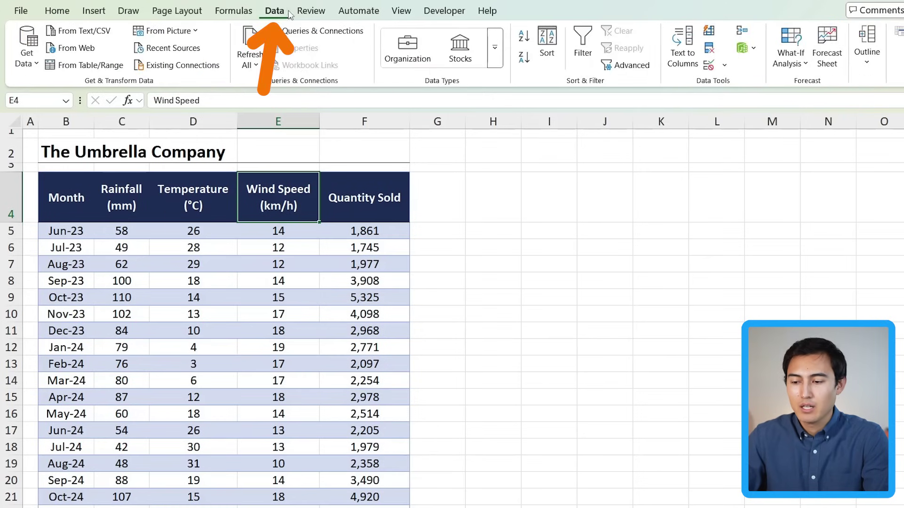
click(811, 30)
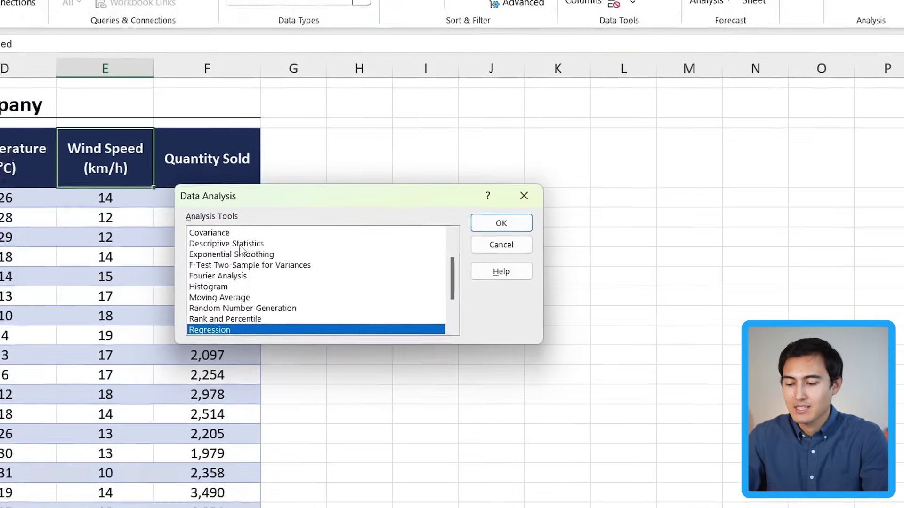
key(Down)
key(Down)
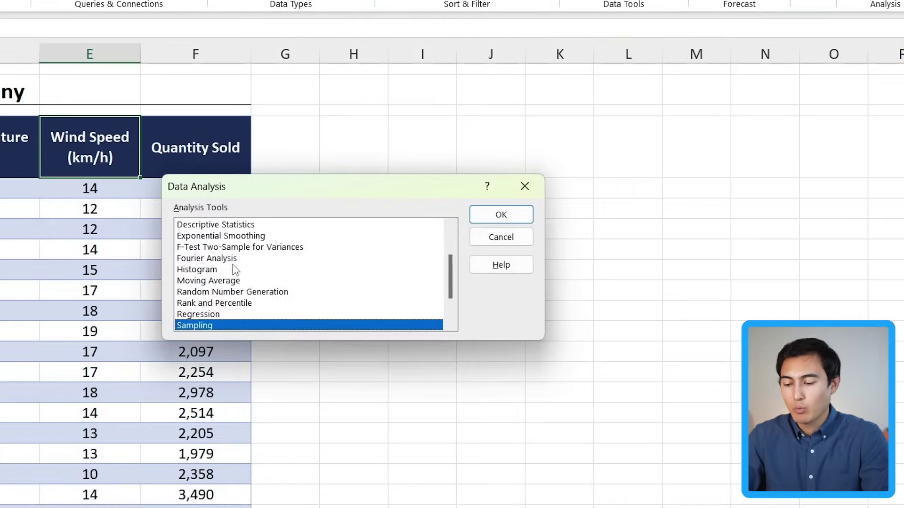
click(250, 304)
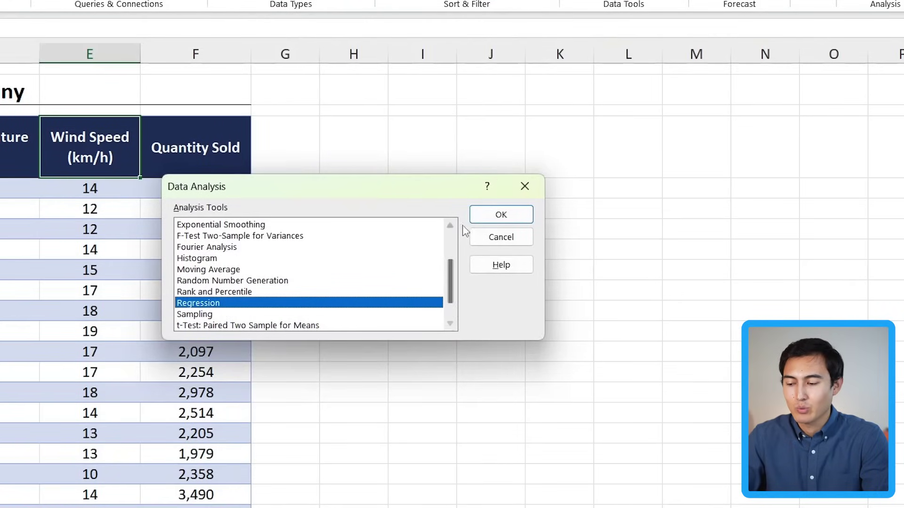
click(501, 215)
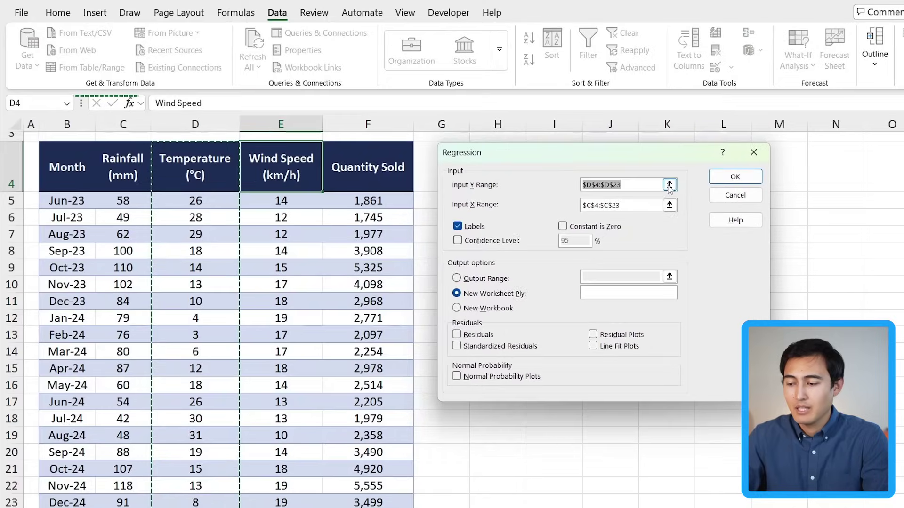
Set Input Y Range $F$4:$F$23 and Input X Range $C$4:$E$23, then run the regression
click(669, 185)
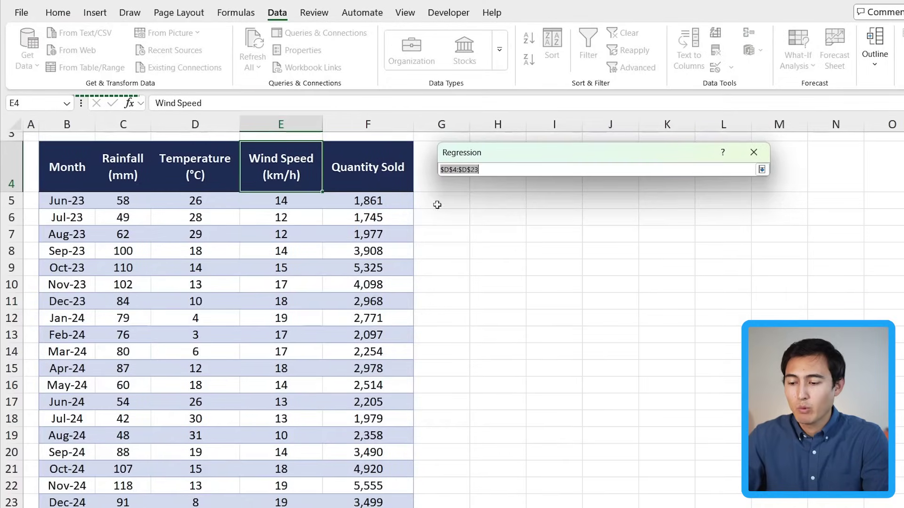
click(349, 185)
key(ctrl+shift+Down)
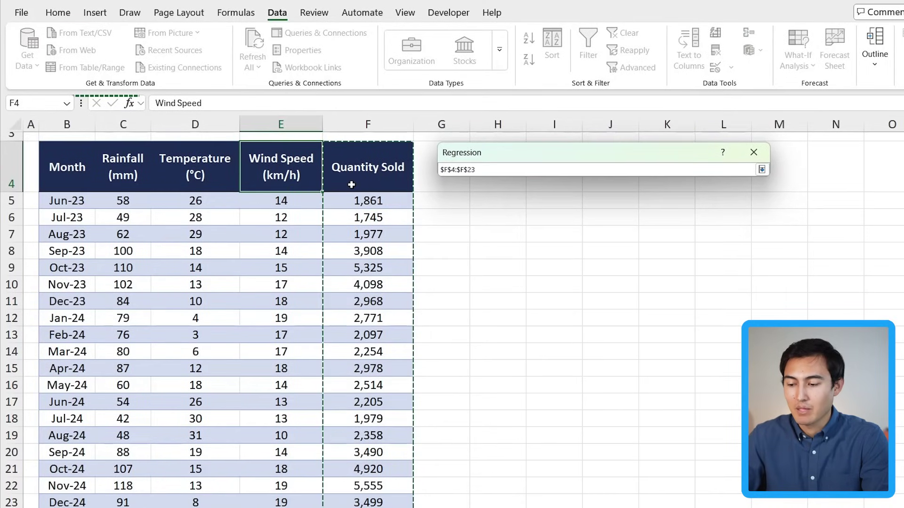
key(Return)
click(647, 207)
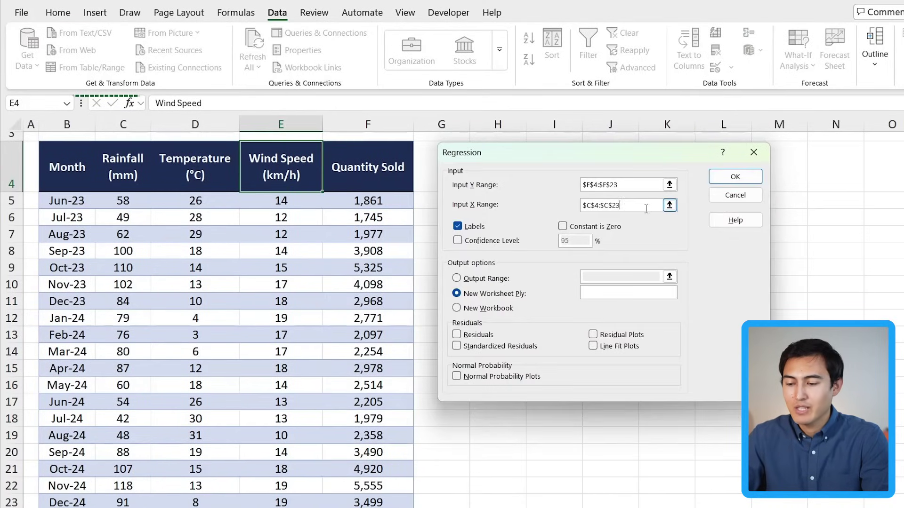
click(669, 206)
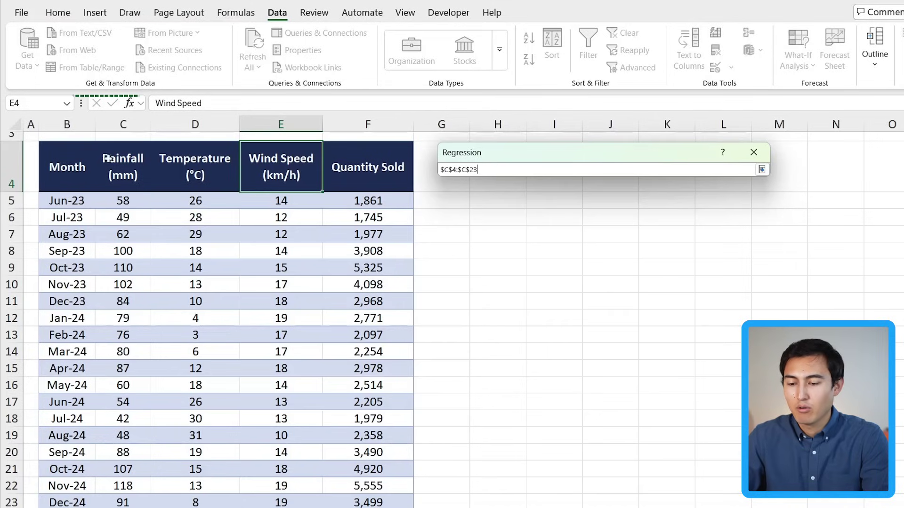
drag(113, 165, 271, 175)
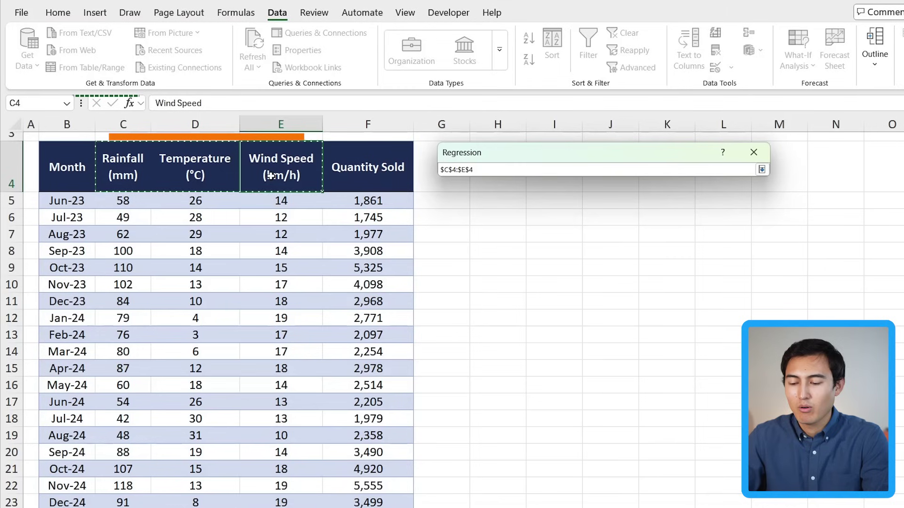
key(ctrl+shift+Down)
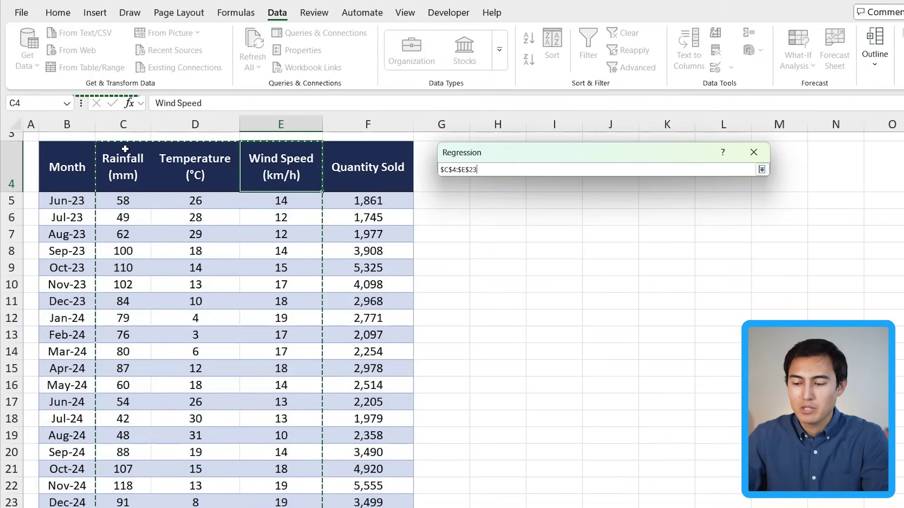
key(Return)
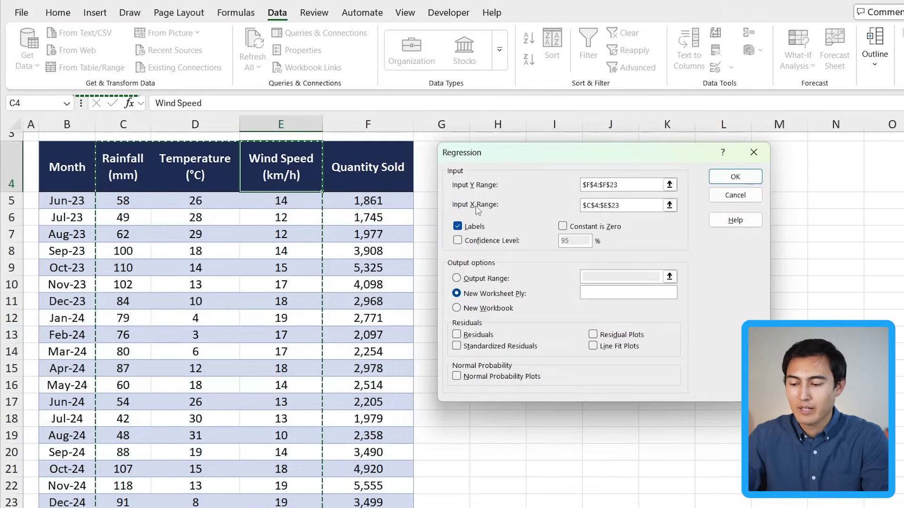
click(734, 177)
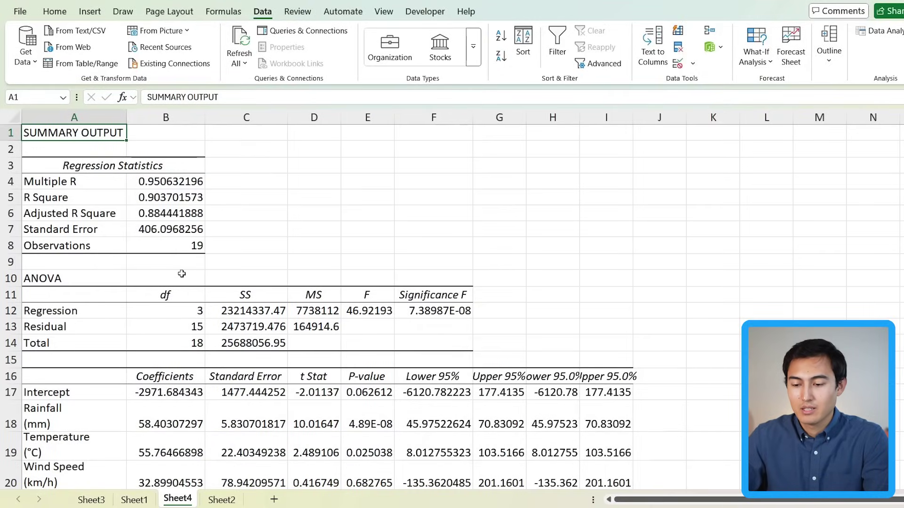
Fill the three-predictor Adjusted R Square value 0.884441888 in B6 yellow
click(189, 215)
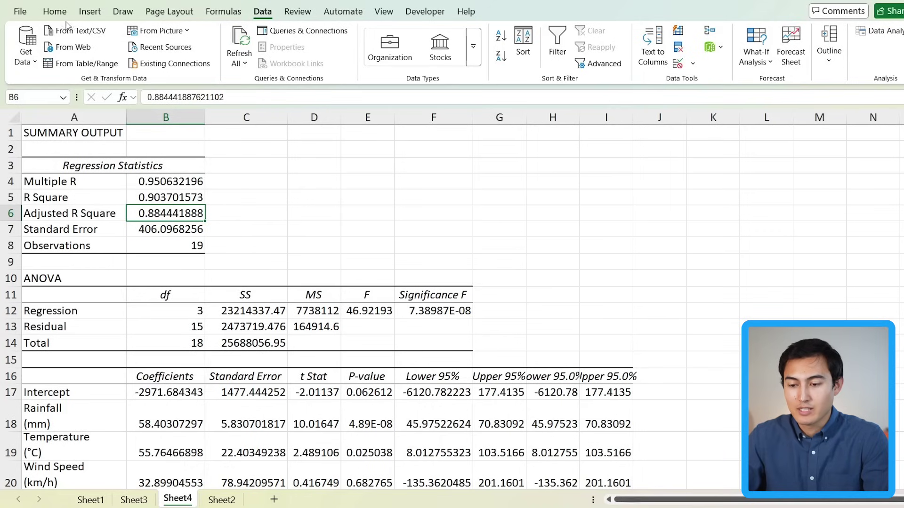
click(55, 11)
click(188, 56)
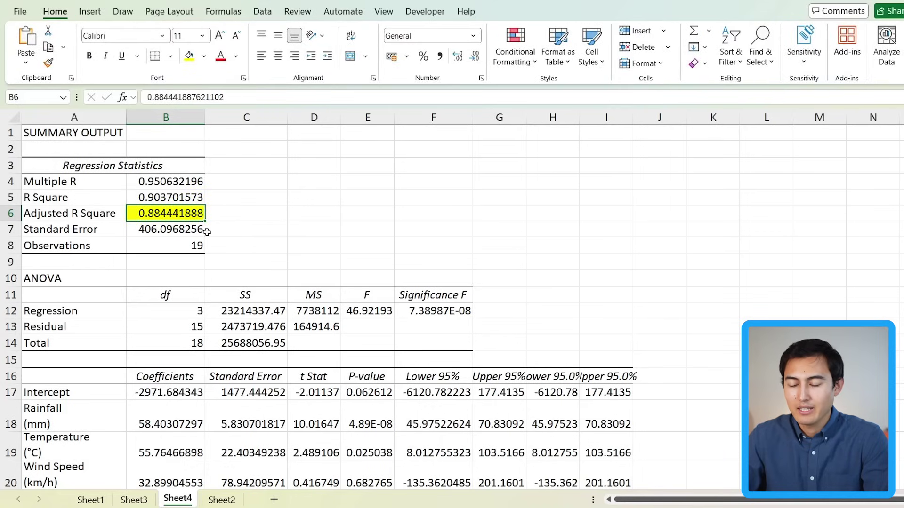
Compare with the Rainfall-only summary's Adjusted R Square, predictor rows and Significance F 7.38987E-08
key(ctrl+Page_Up)
click(156, 214)
click(75, 213)
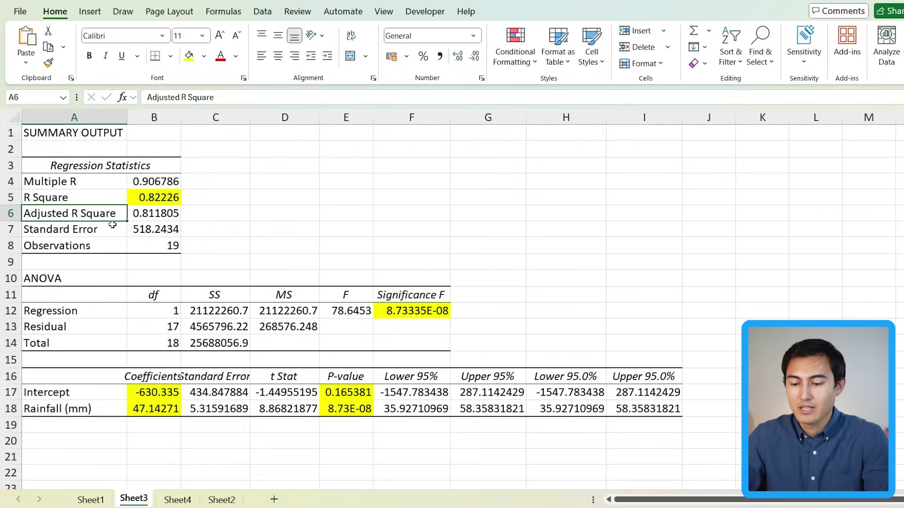
click(155, 219)
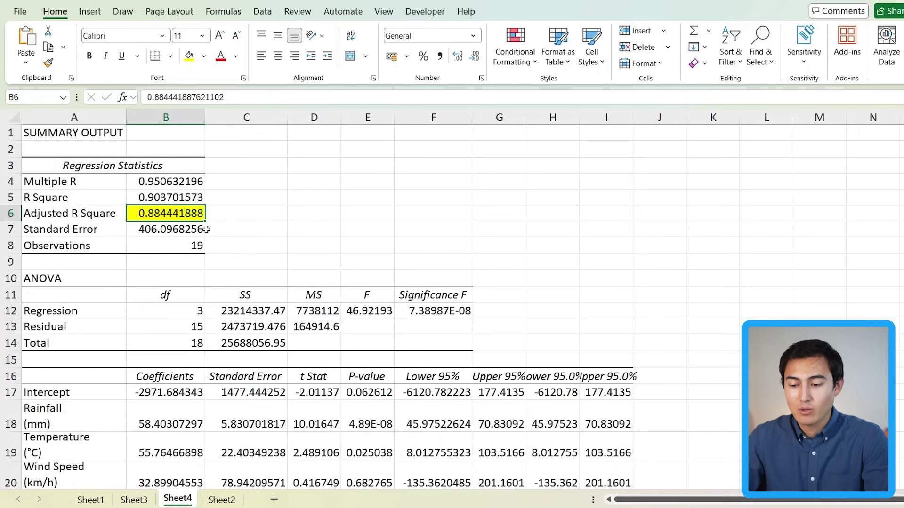
click(41, 416)
key(Down)
key(Down)
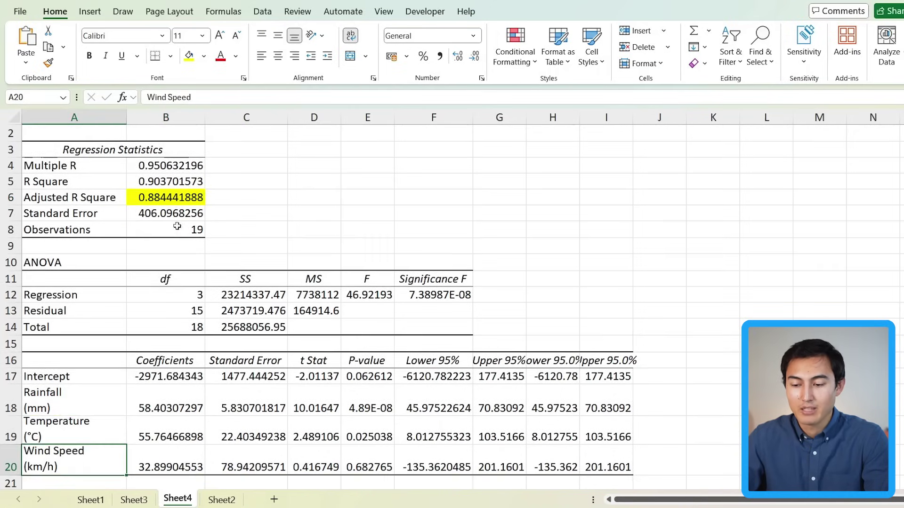
scroll(177, 226, up, 1)
click(437, 311)
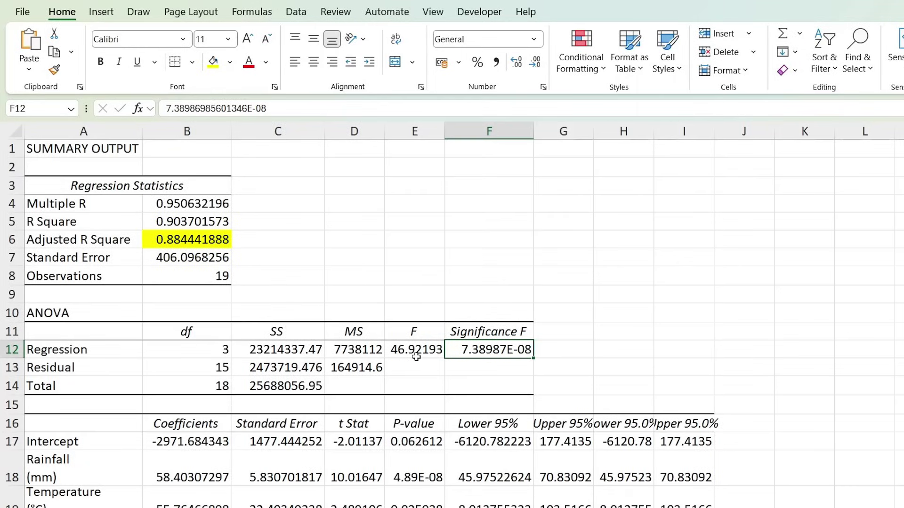
scroll(416, 357, down, 2)
click(71, 338)
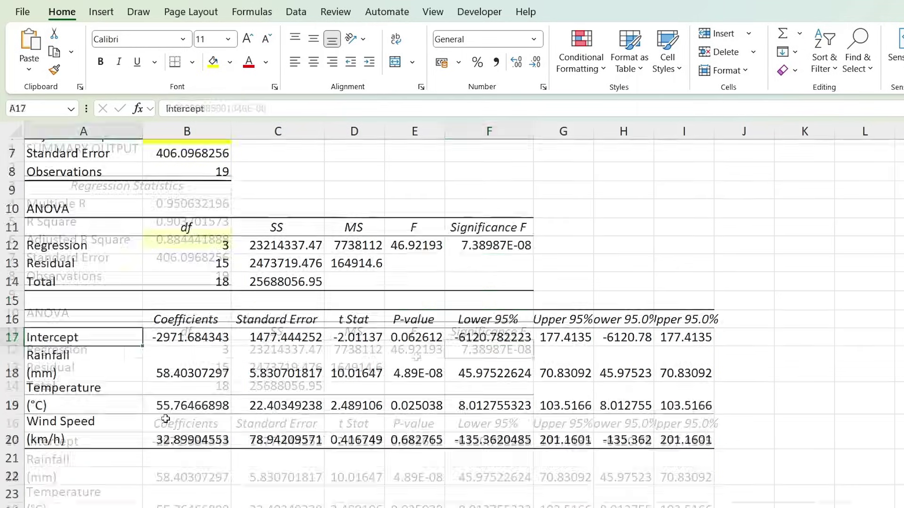
click(71, 364)
key(shift+Down)
key(shift+Down)
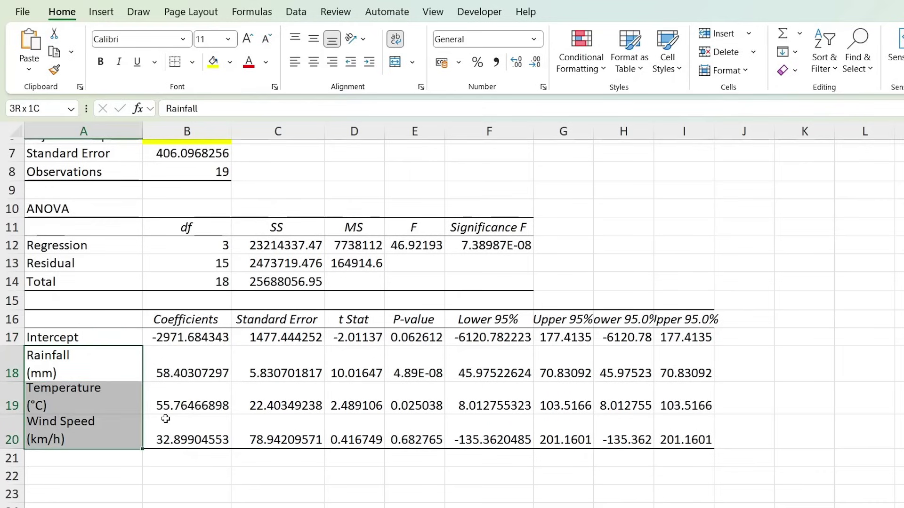
key(F4)
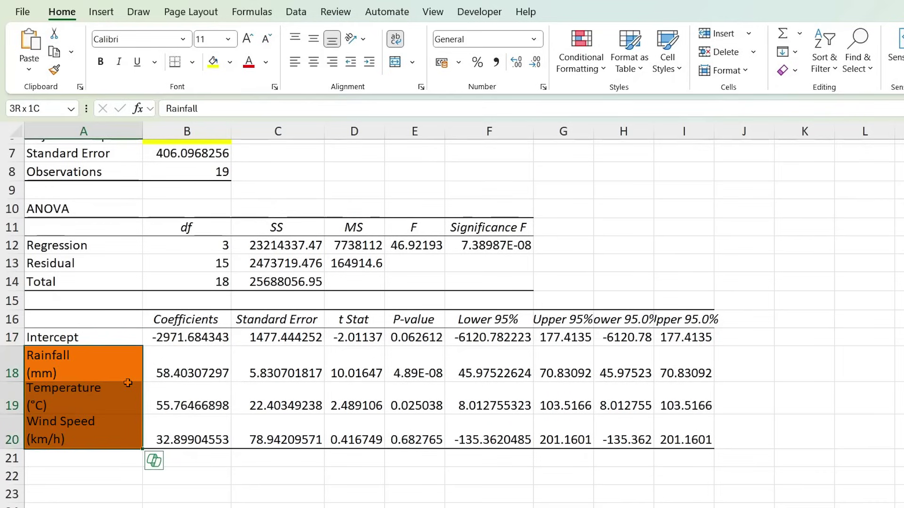
key(ctrl+z)
click(402, 369)
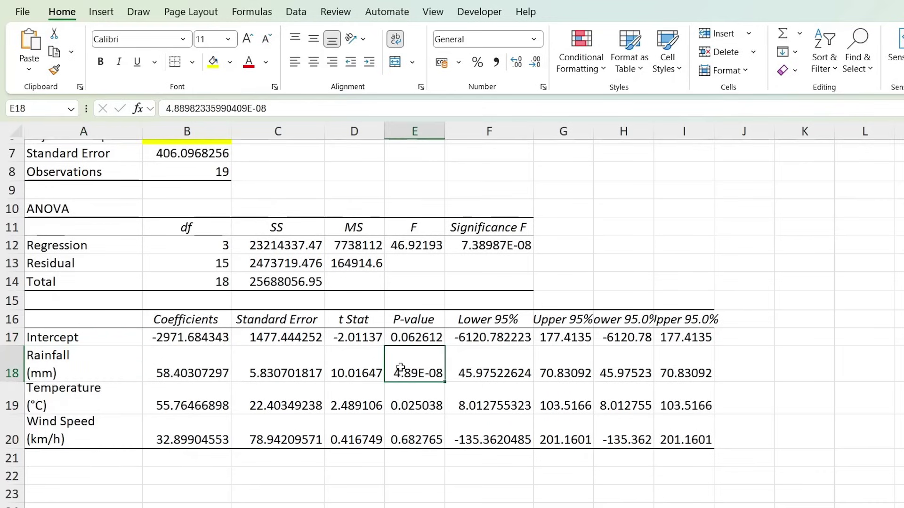
key(Down)
key(Down)
key(F4)
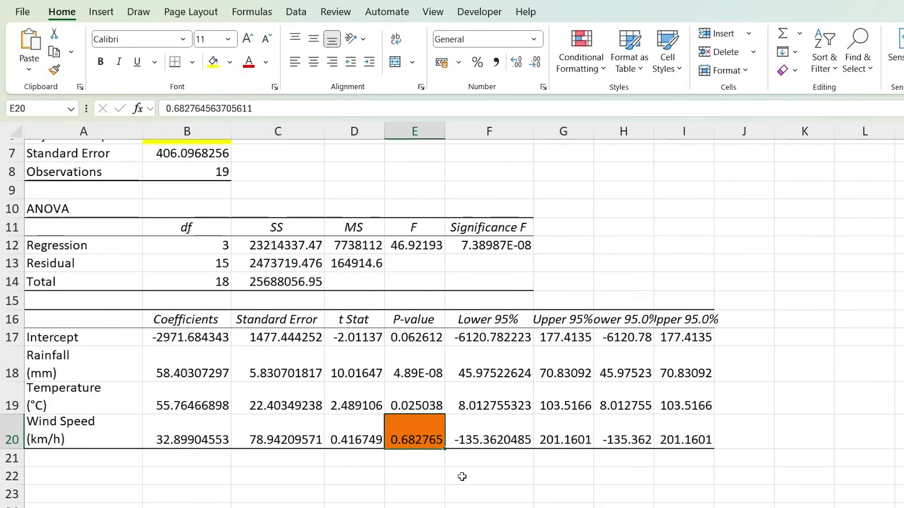
key(ctrl+z)
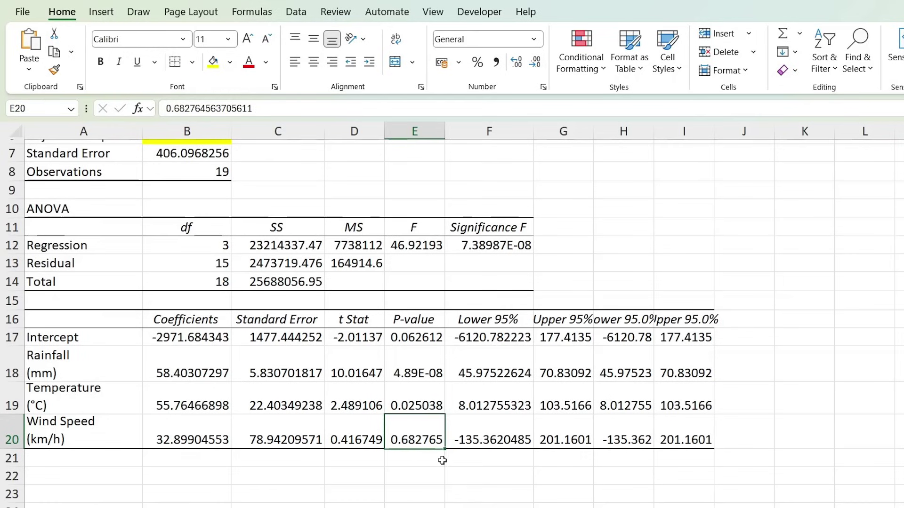
key(Up)
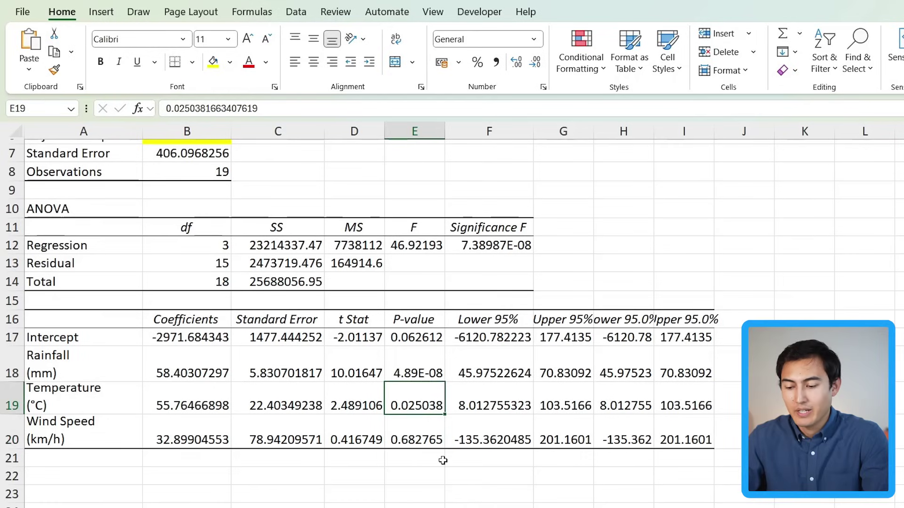
key(Up)
drag(83, 365, 94, 401)
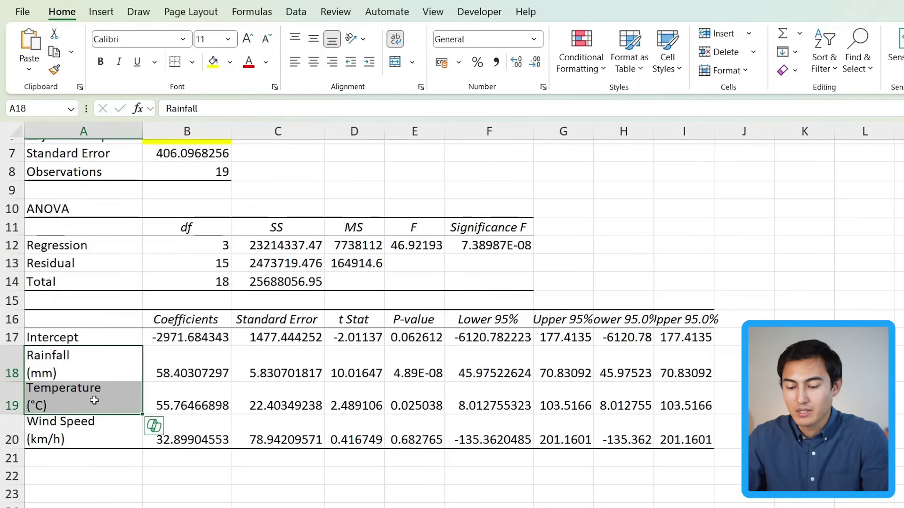
click(90, 440)
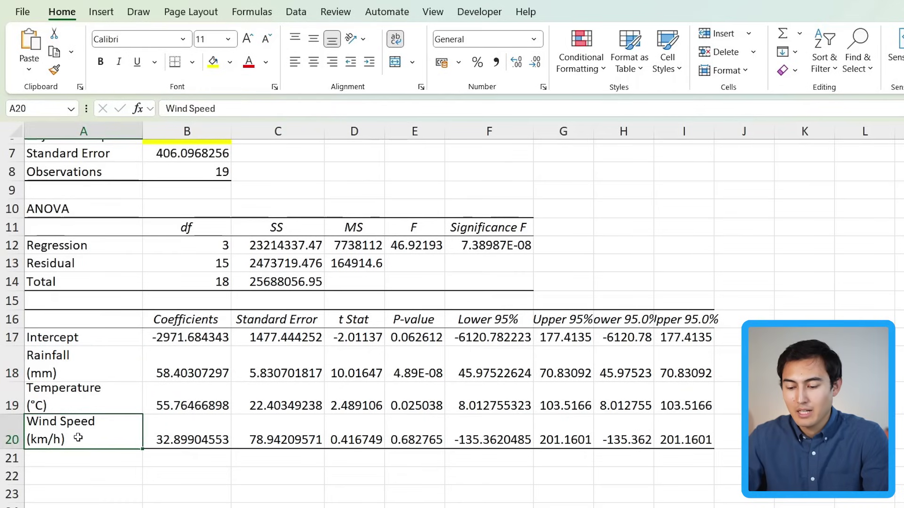
scroll(78, 438, up, 2)
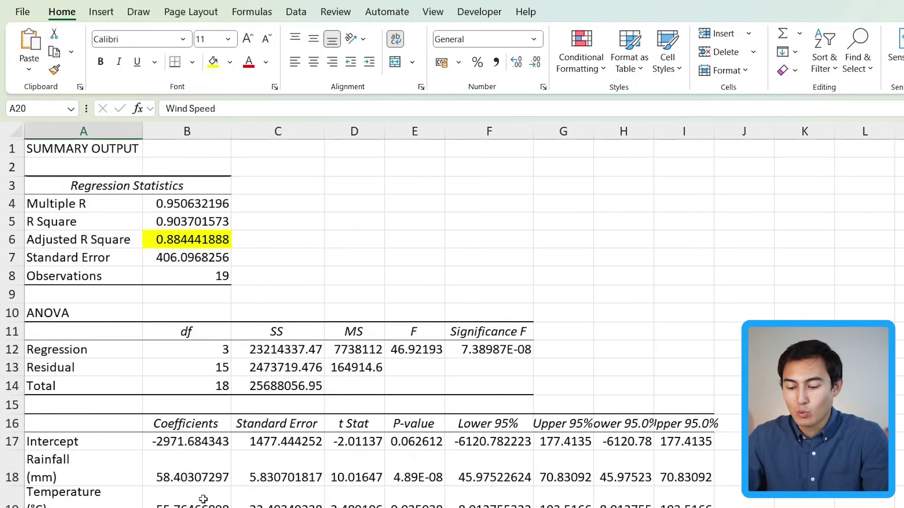
key(ctrl+Page_Down)
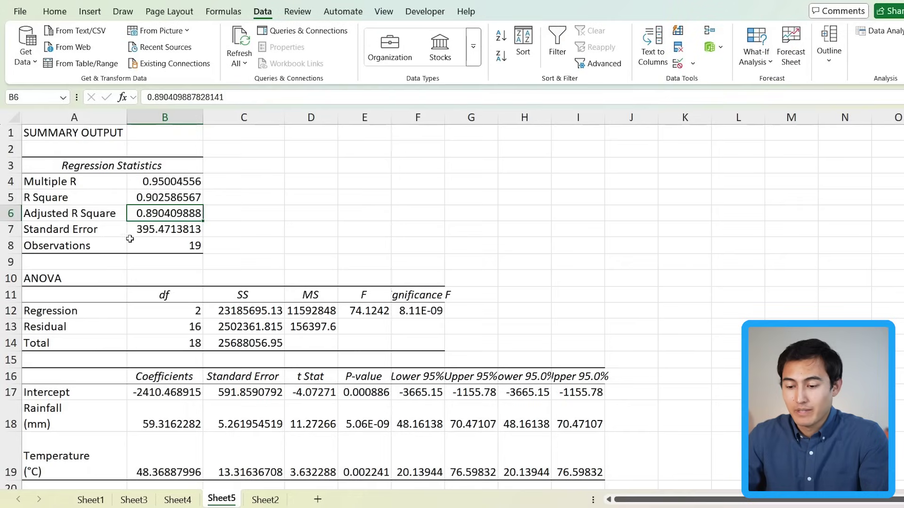
On Sheet5, review Adjusted R Square and the inputs Rainfall 100, Temperature 20, and blank Quantity Sold
click(134, 231)
click(198, 215)
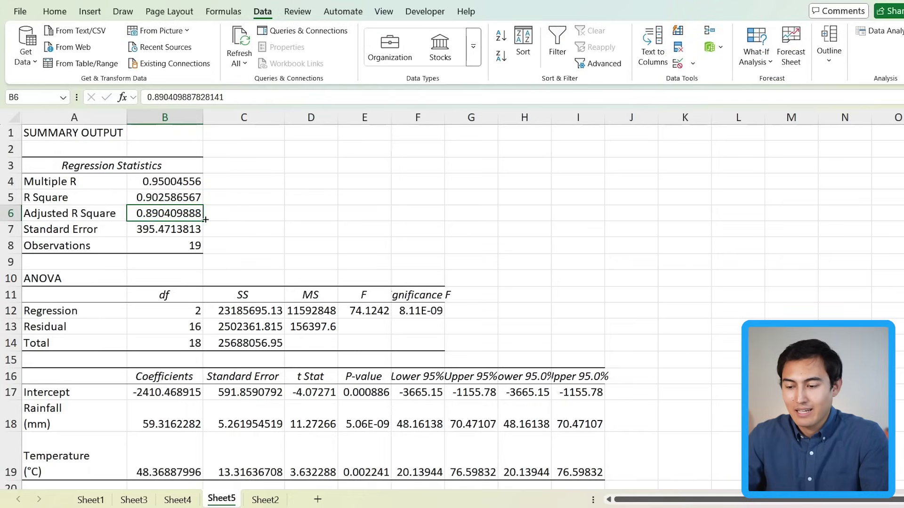
click(293, 168)
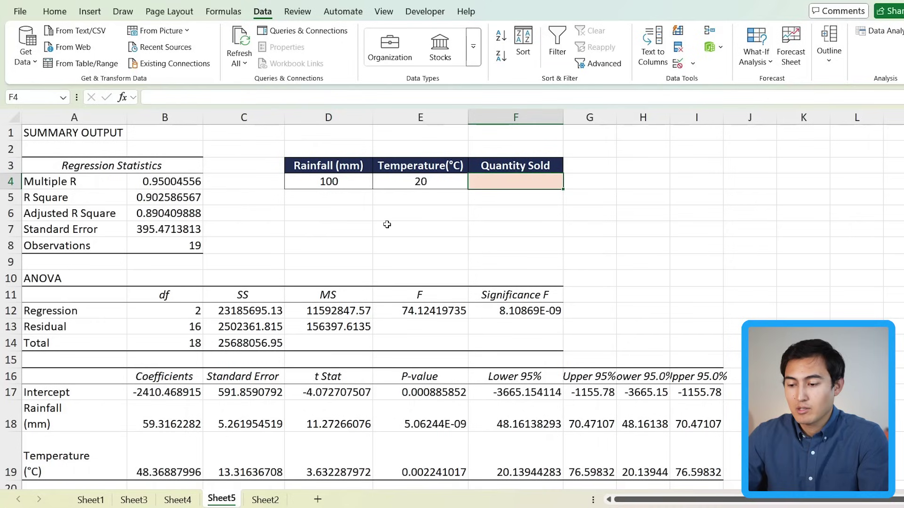
click(299, 185)
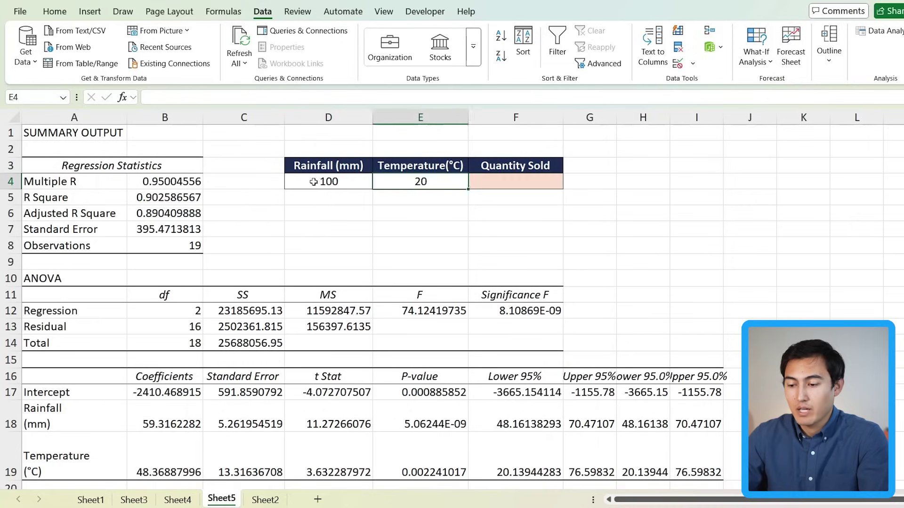
click(415, 185)
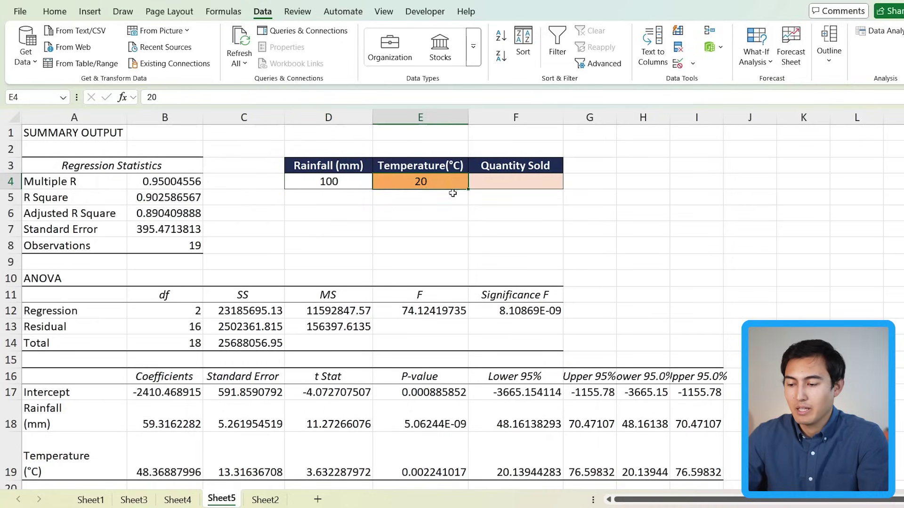
click(515, 186)
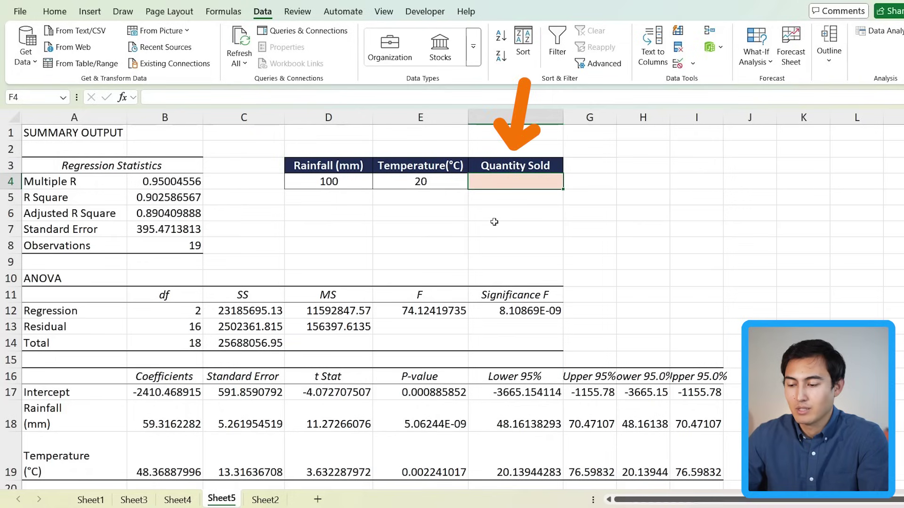
click(91, 500)
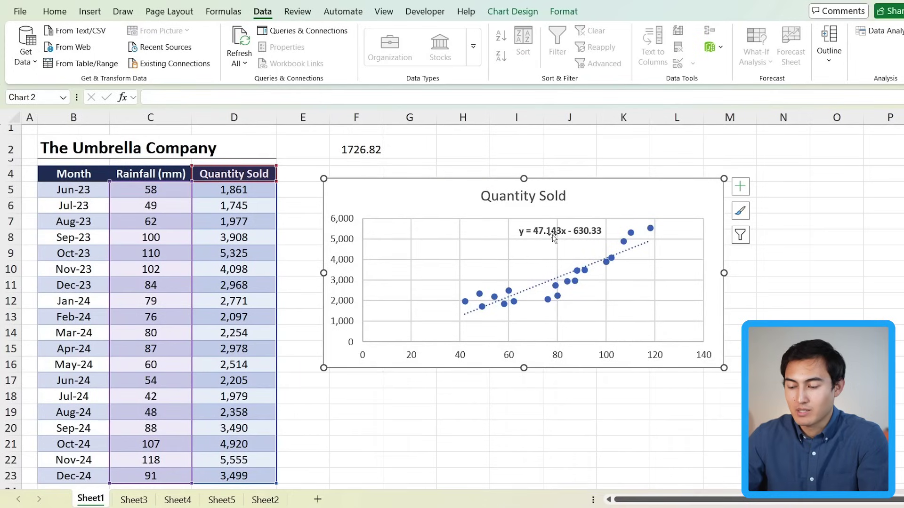
click(536, 238)
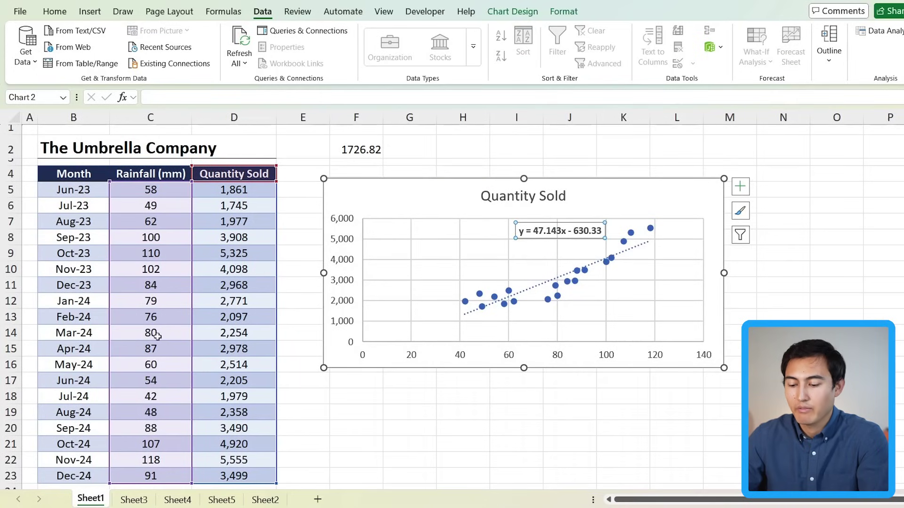
click(221, 500)
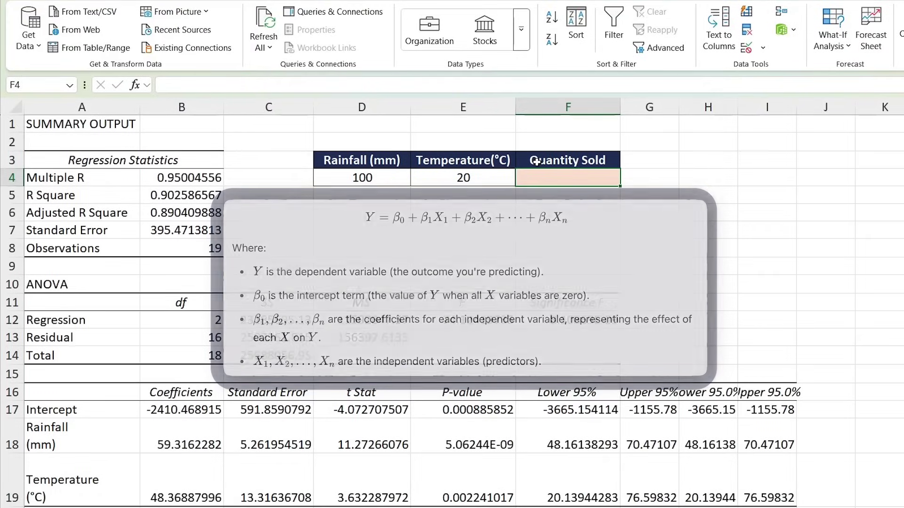
Enter =D4*B18+E4*B19+B17 in F4, predicting 4,489 units for 100 mm rainfall at 20°C
text(=)
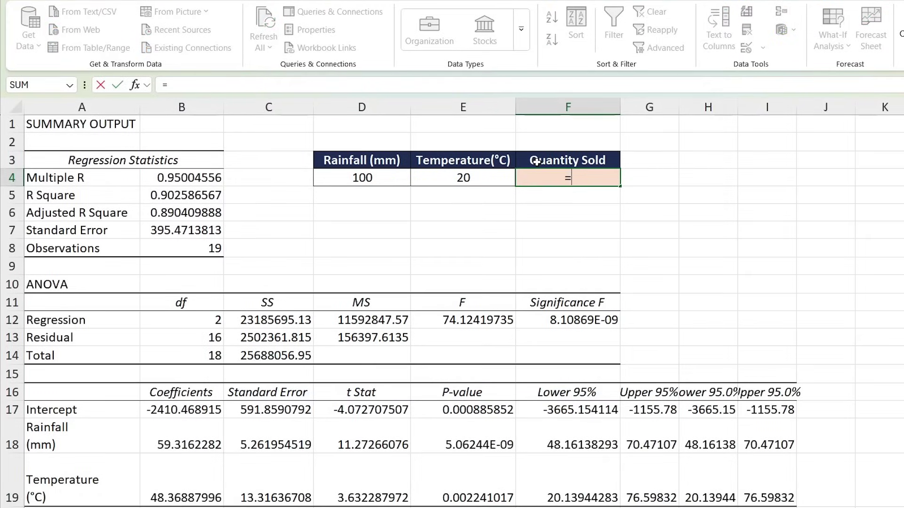
click(343, 184)
text(*)
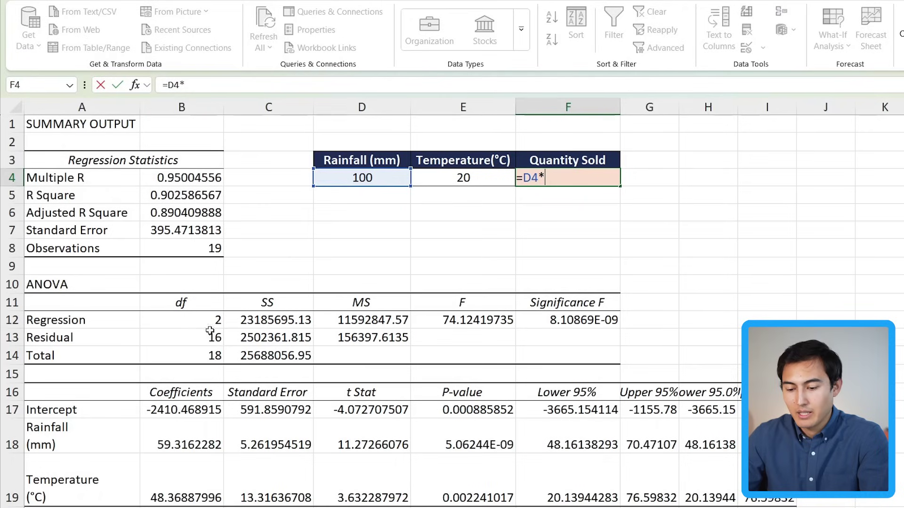
click(172, 437)
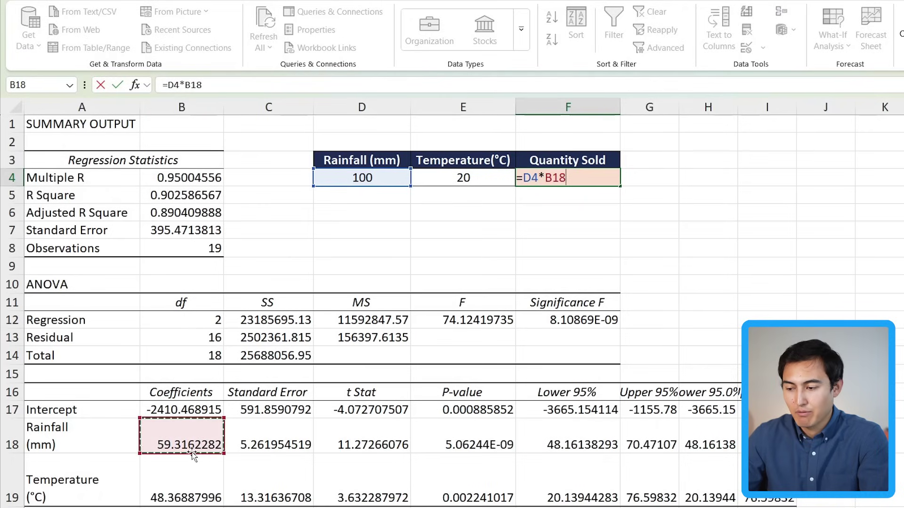
text(+)
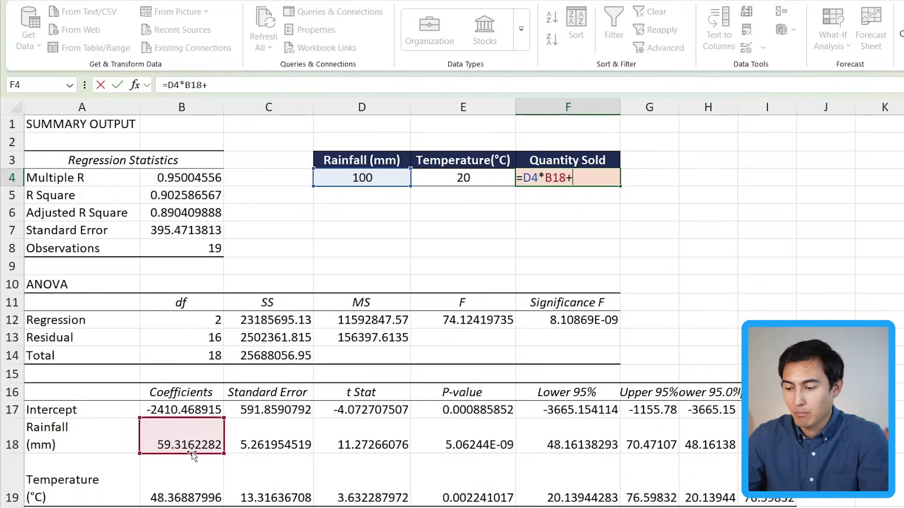
click(440, 185)
text(*)
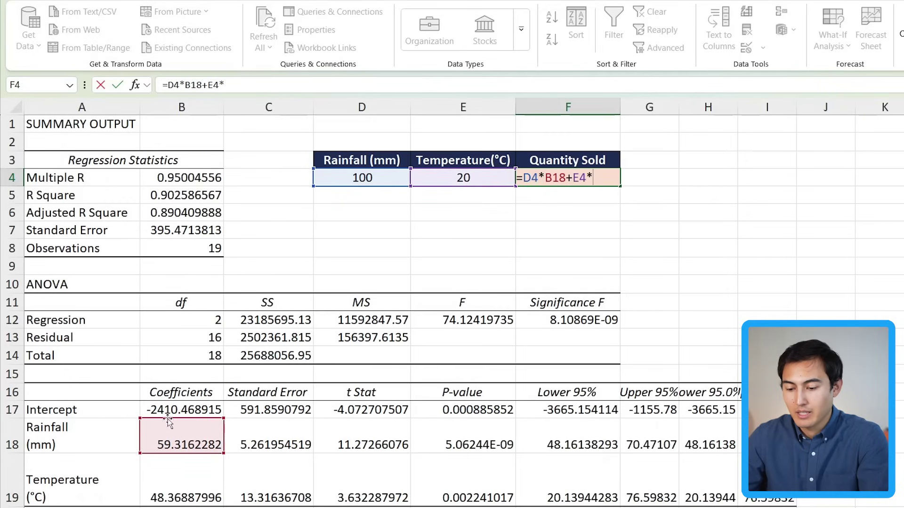
click(163, 485)
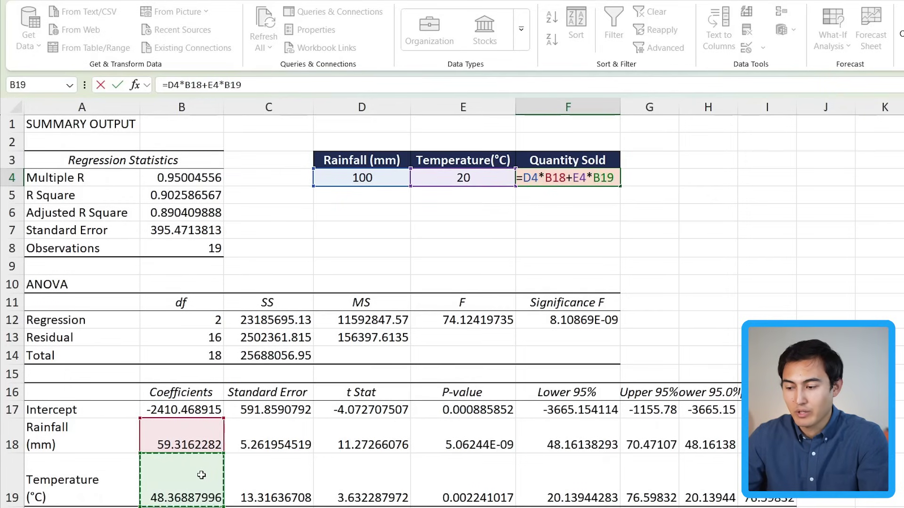
text(+)
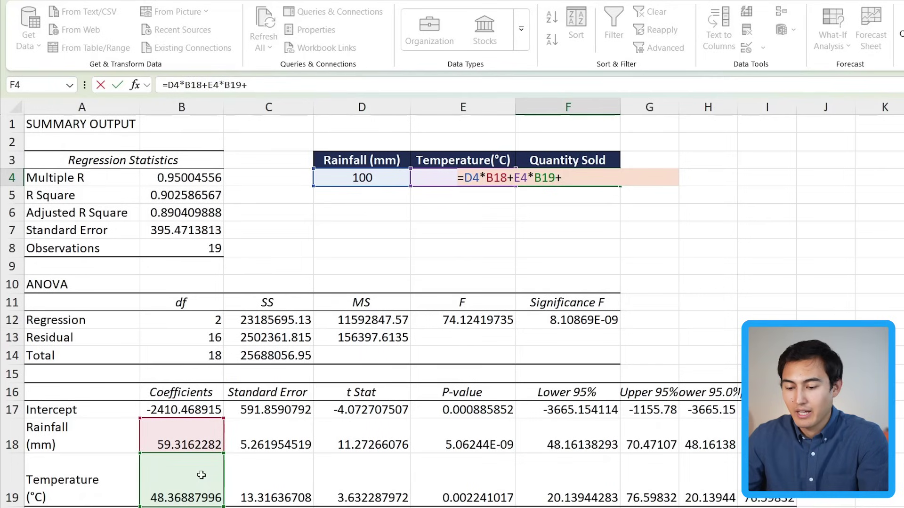
click(171, 410)
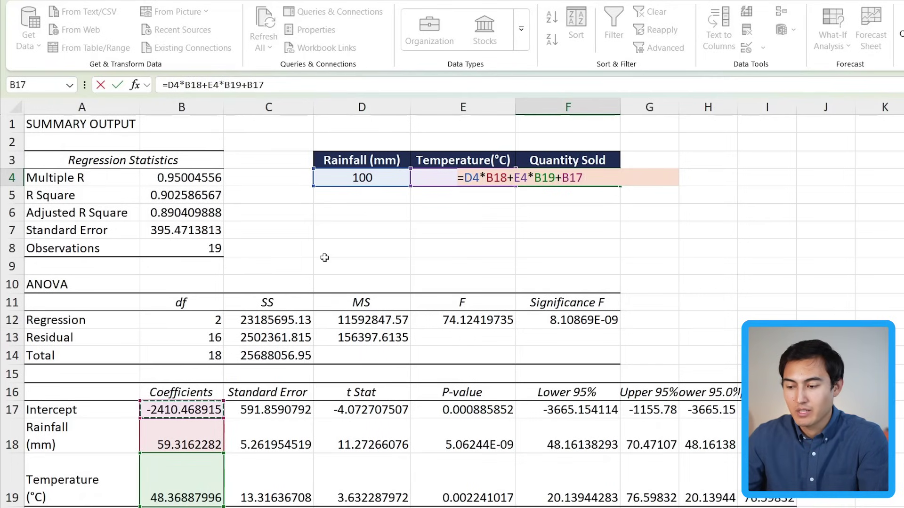
key(Return)
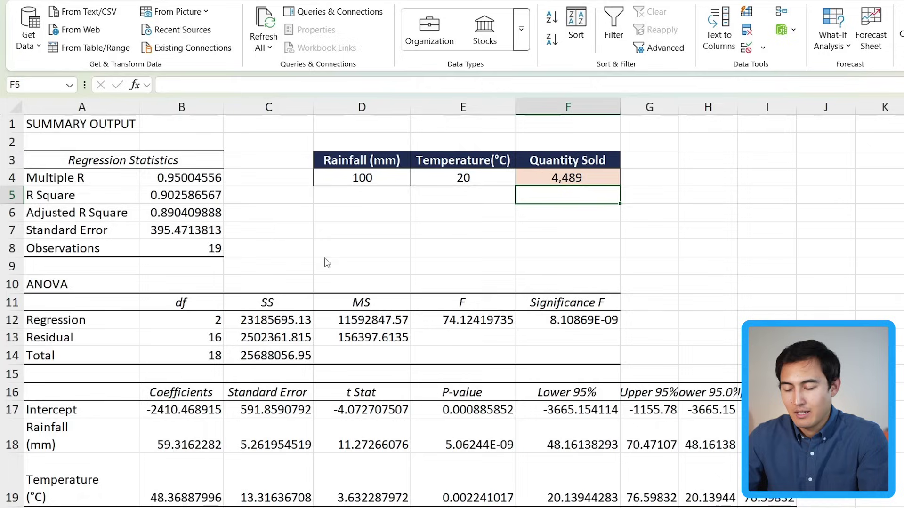
drag(370, 170, 462, 185)
click(463, 184)
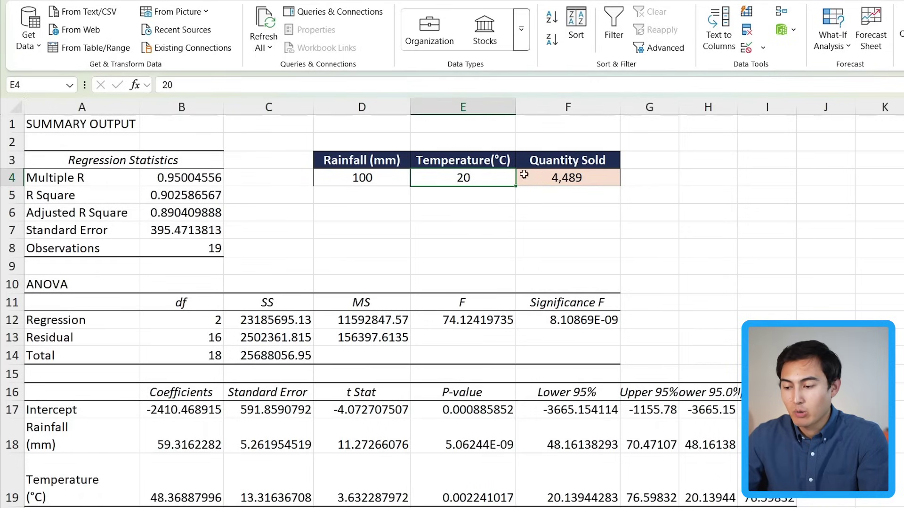
click(524, 177)
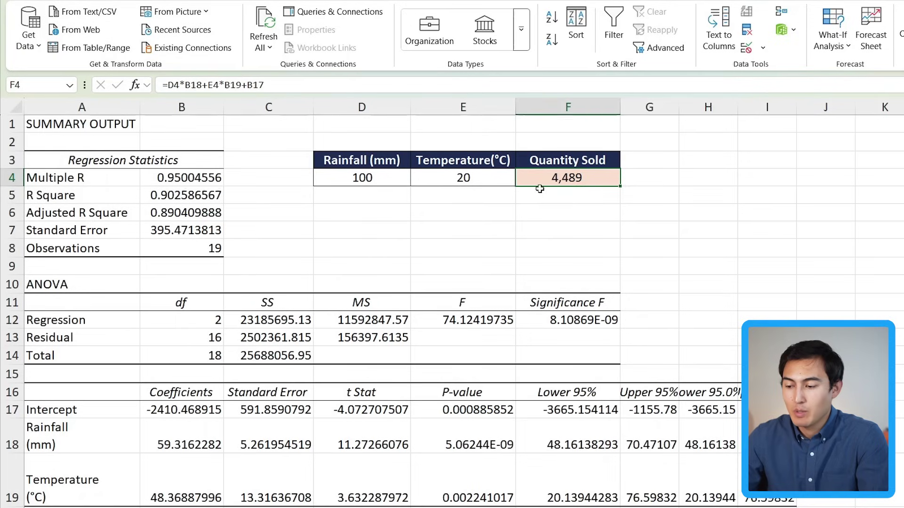